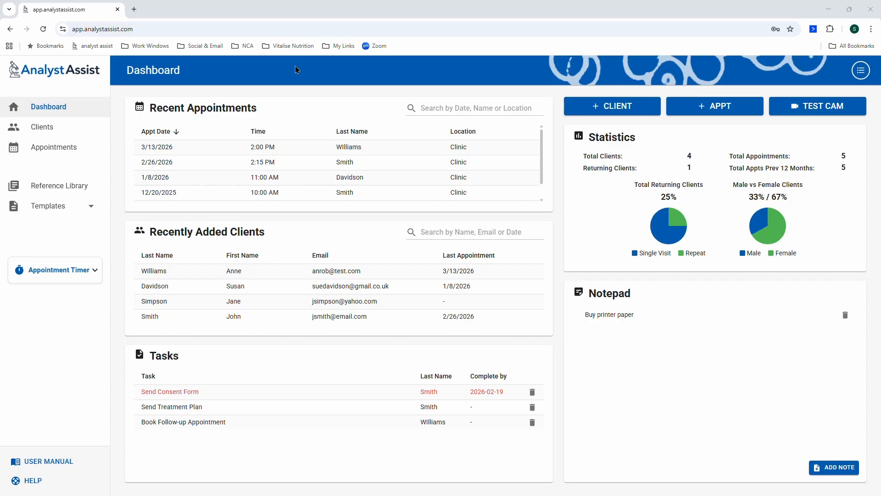
Browse the client list, a client's details and appointments, then open the Reference Library.
click(72, 112)
click(94, 127)
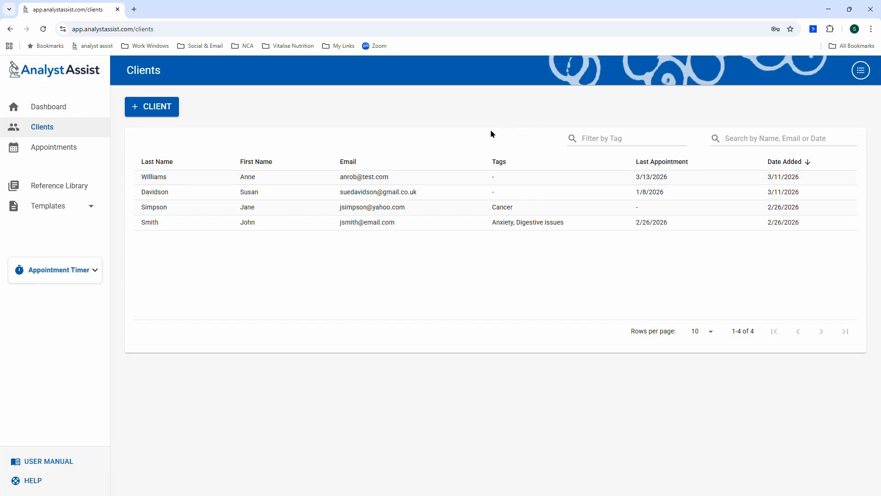
click(262, 223)
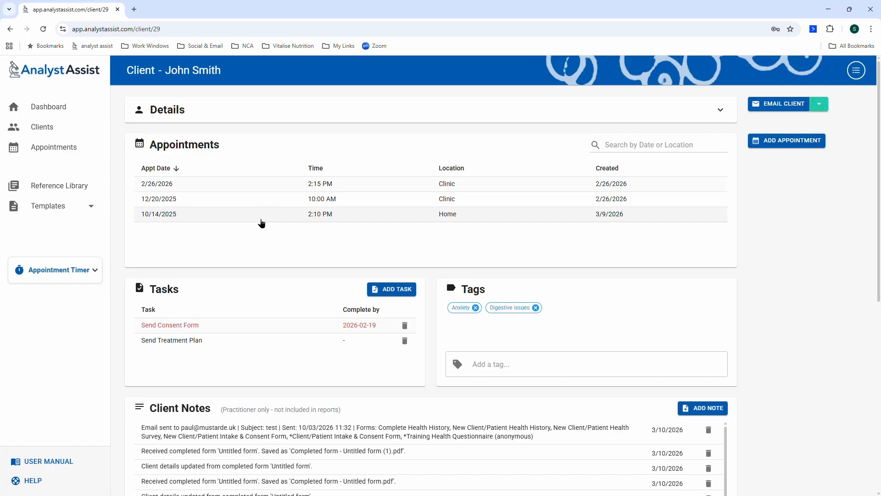
click(68, 150)
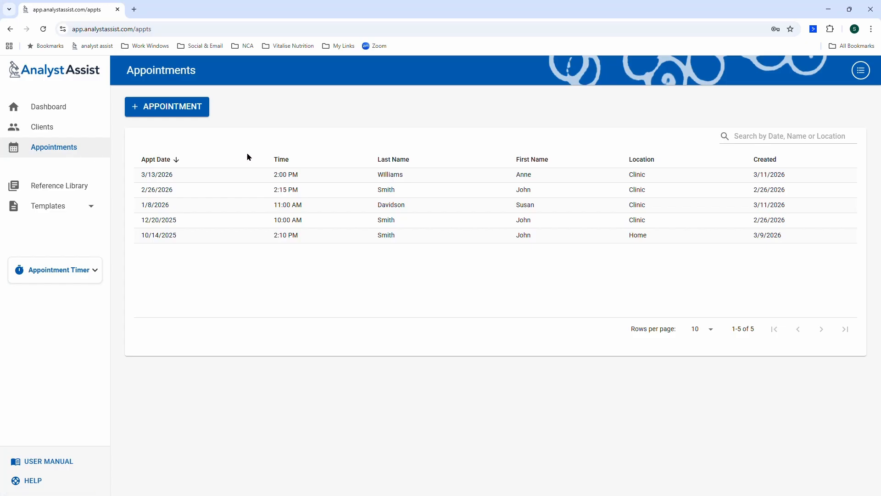
click(71, 188)
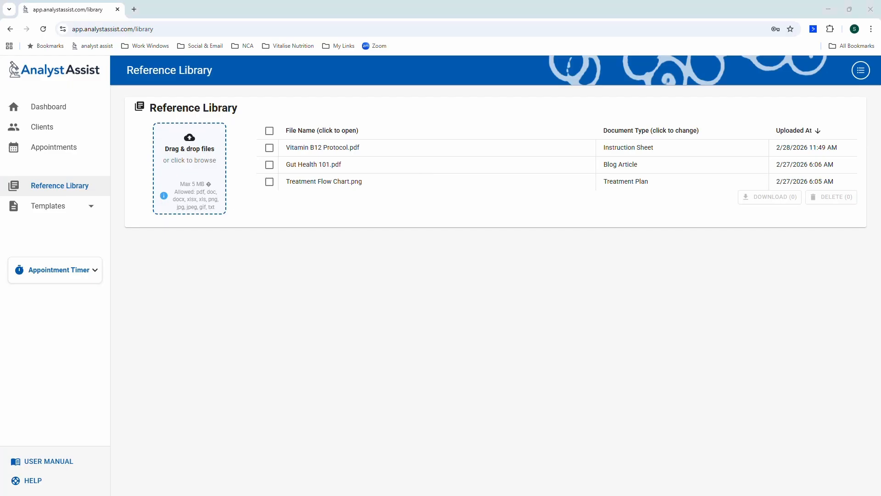
Upload 'Gluten-Free Diet and Other Celiac Disease Therapies Current.pdf' as a Research Paper and preview it.
drag(879, 87, 181, 172)
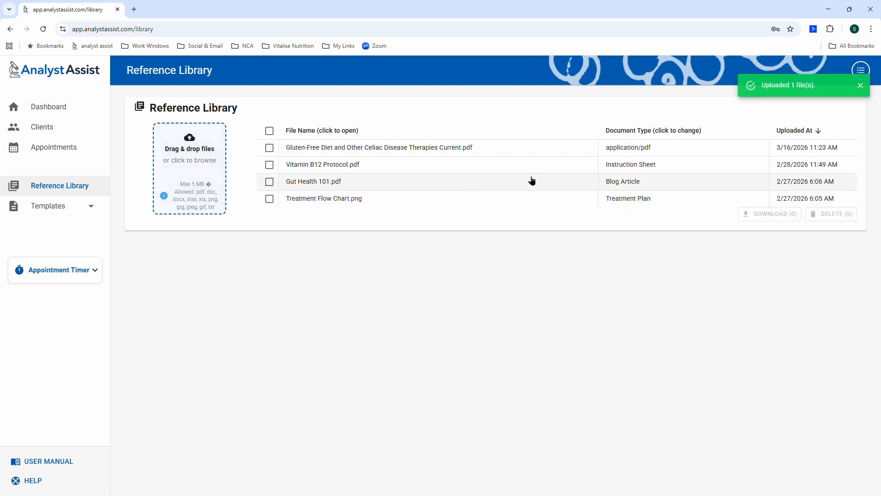
click(727, 150)
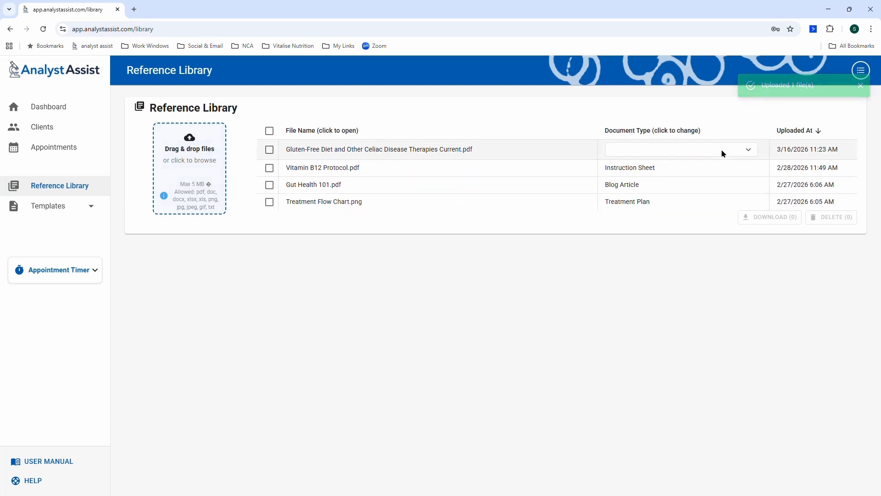
click(747, 152)
scroll(711, 230, down, 1)
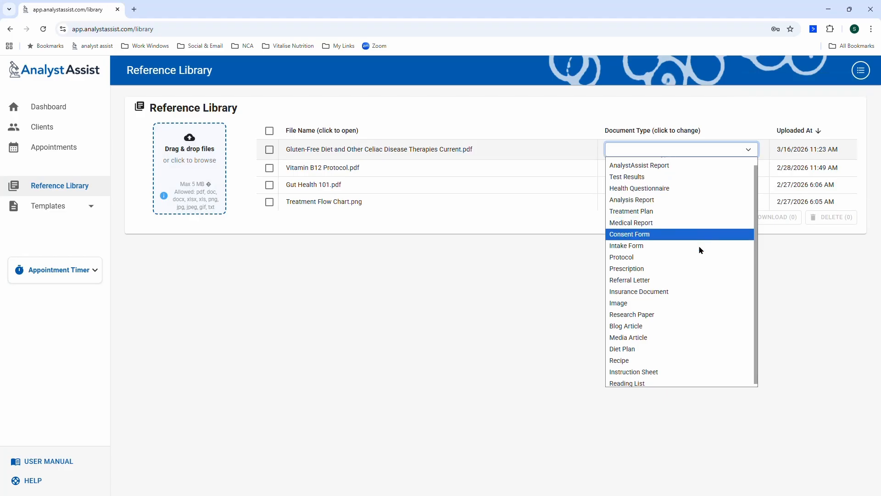
click(669, 312)
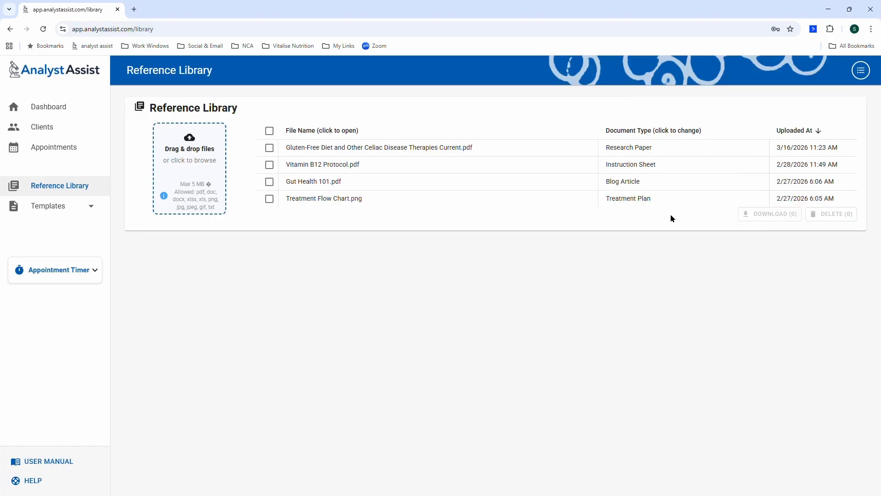
click(502, 147)
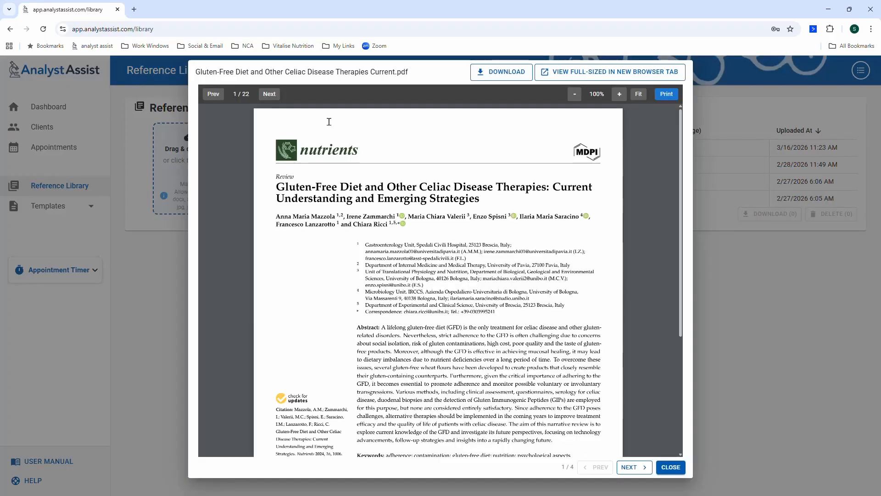
Page forward three pages in the gluten-free paper, then close the preview.
click(272, 97)
click(272, 96)
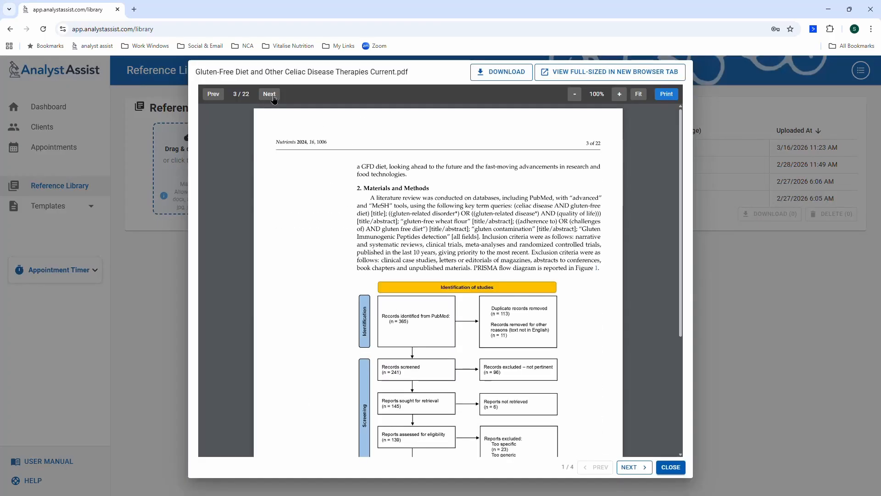
click(273, 97)
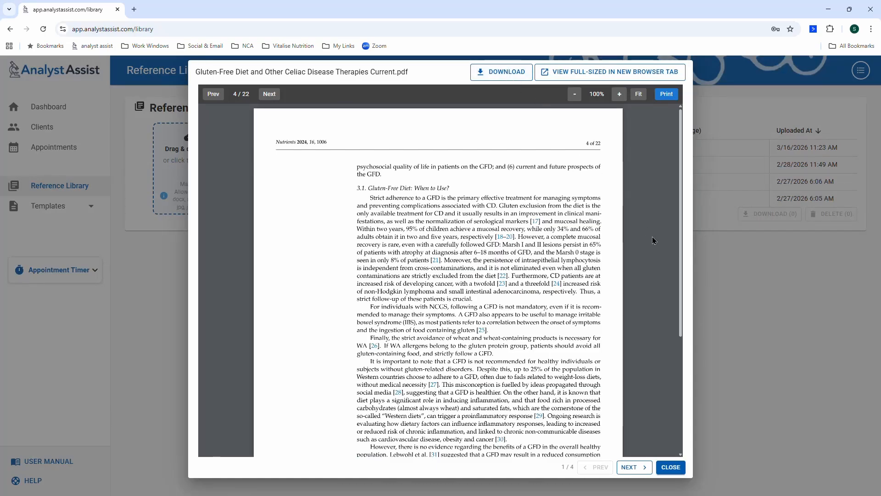
click(672, 468)
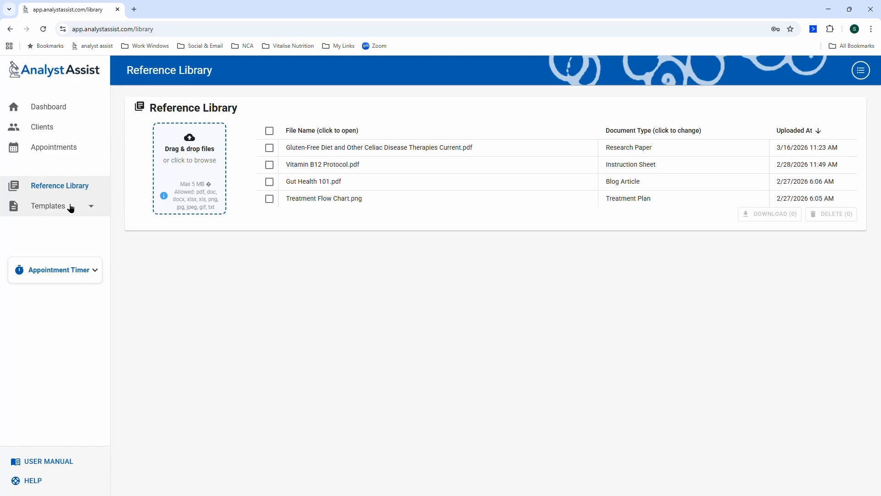
Expand Templates to see Emails, Forms and Reports, then return to the Dashboard.
click(92, 209)
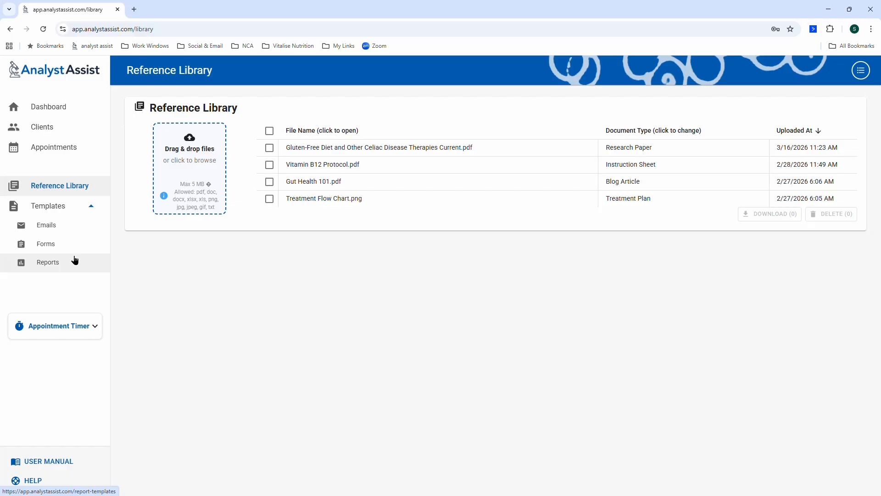
click(95, 112)
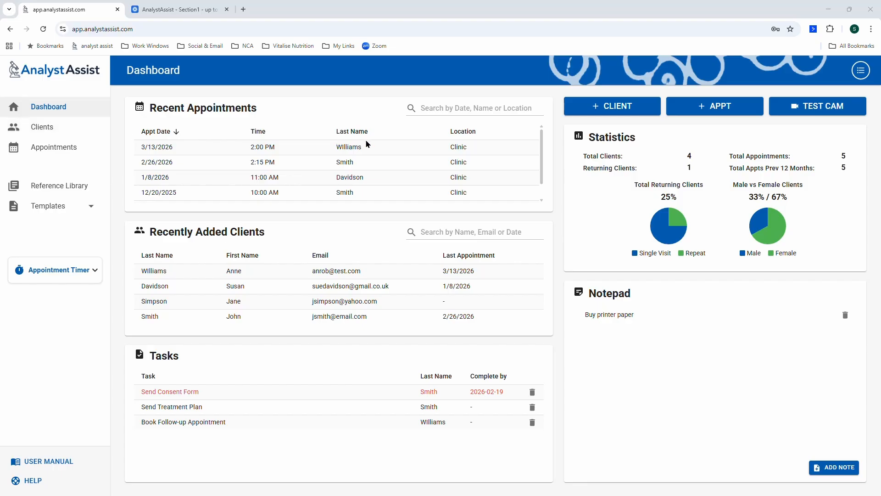
Add a new client with the client's first name, last name and e-mail address, and save.
click(627, 114)
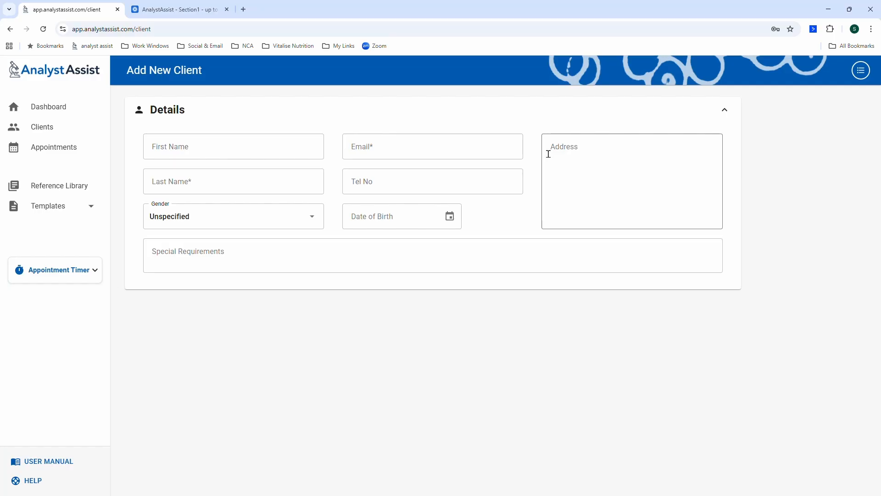
click(241, 152)
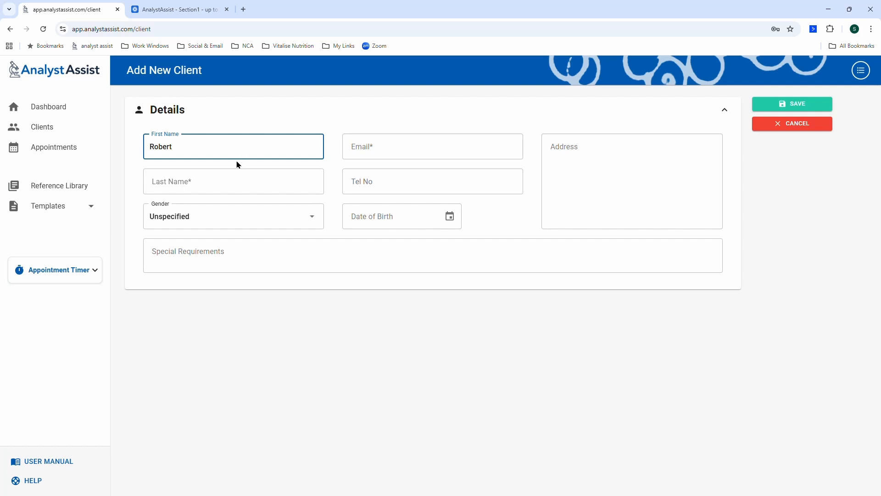
click(222, 184)
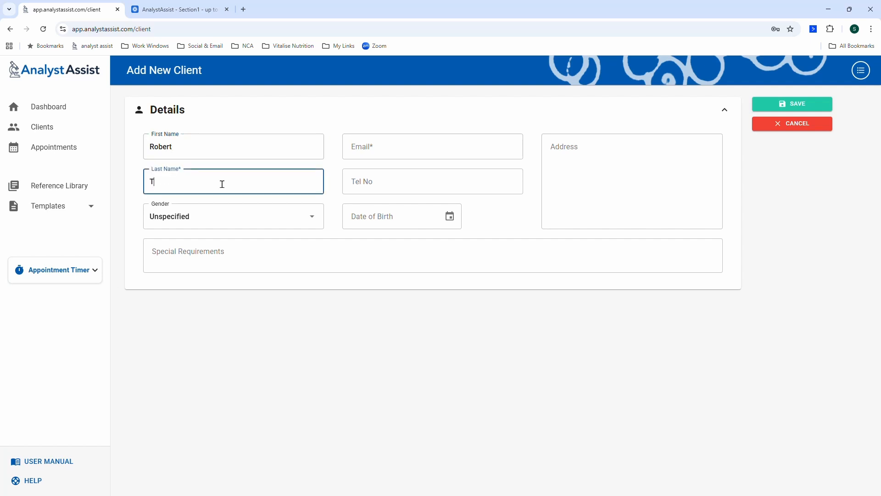
click(404, 142)
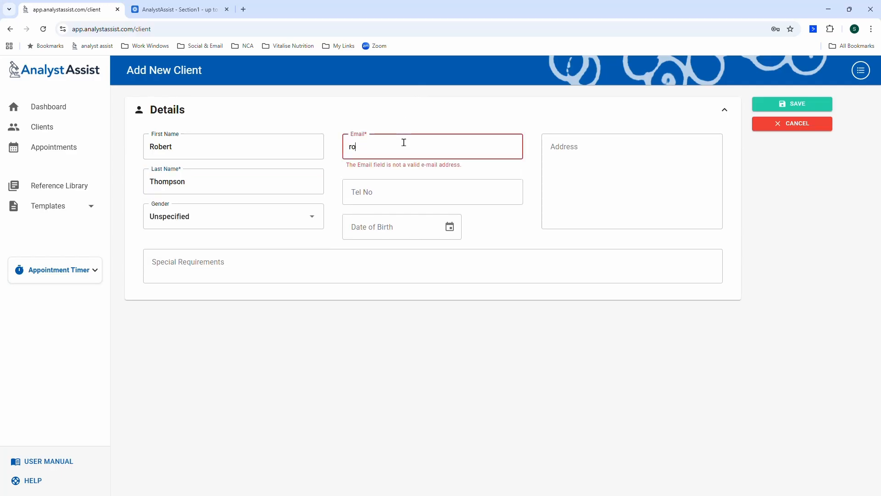
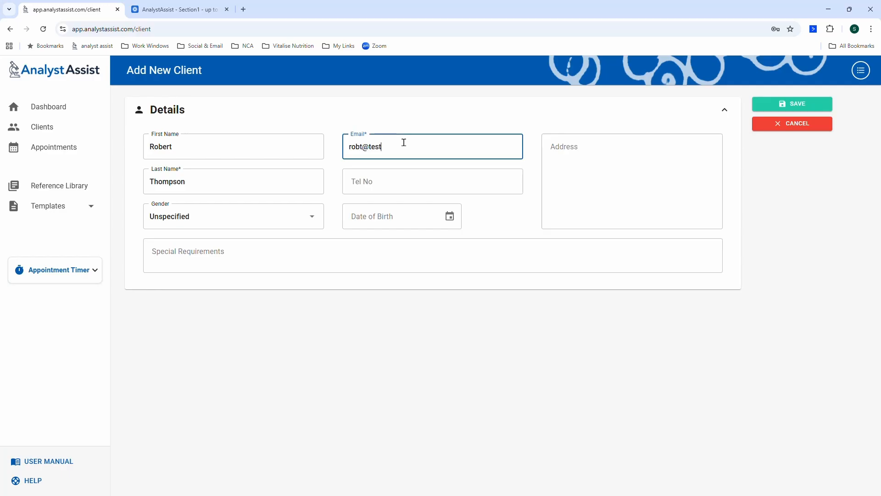
click(796, 105)
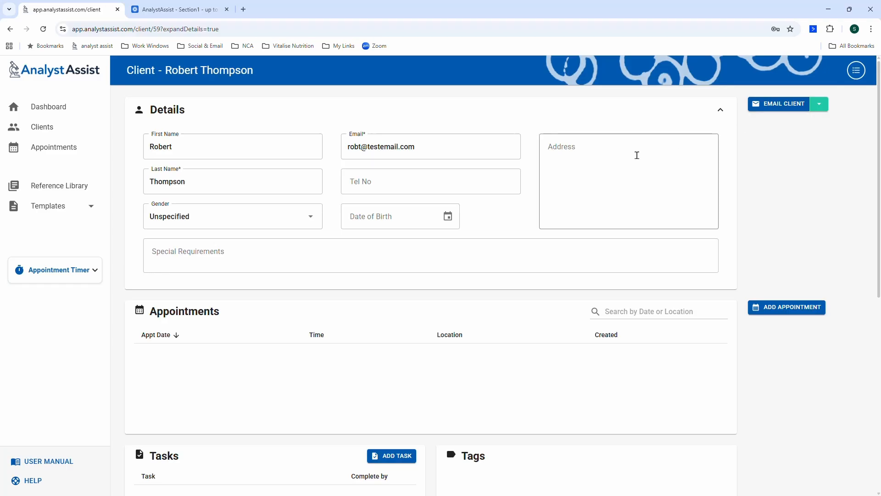
Scroll down the new client's record to the empty Tasks panel.
scroll(485, 207, down, 1)
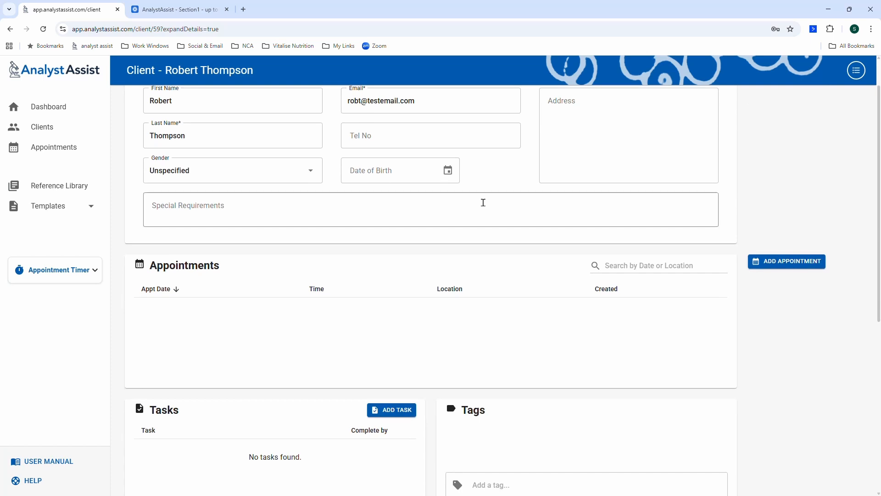
scroll(485, 207, up, 1)
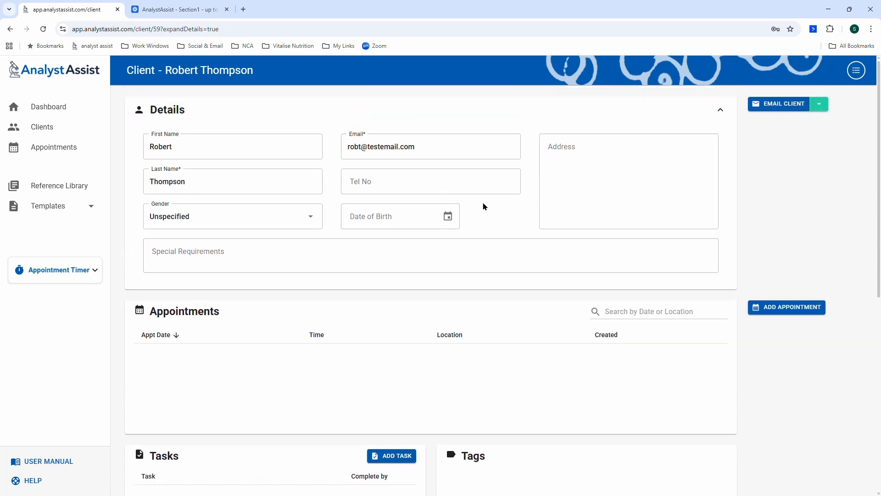
scroll(480, 202, down, 2)
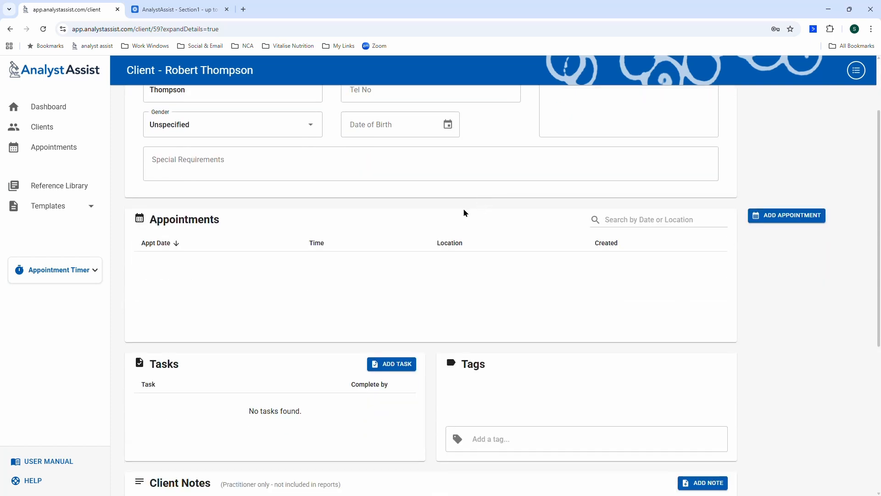
scroll(457, 211, down, 1)
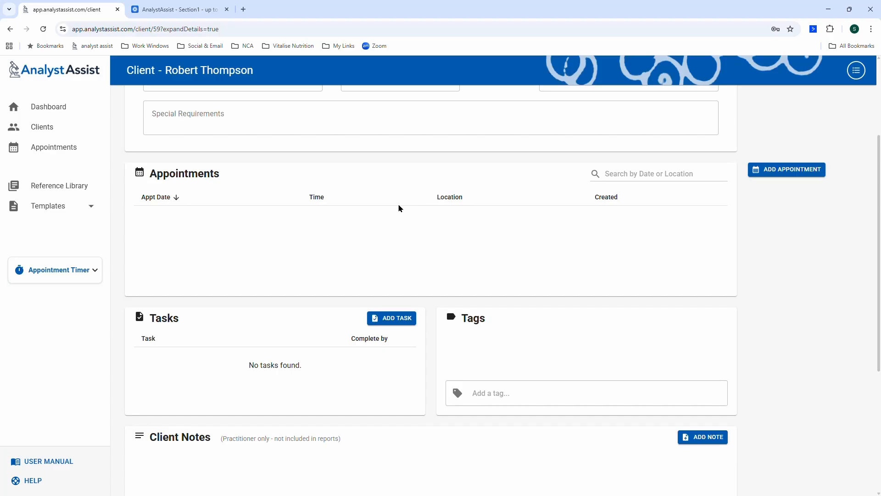
scroll(399, 208, down, 2)
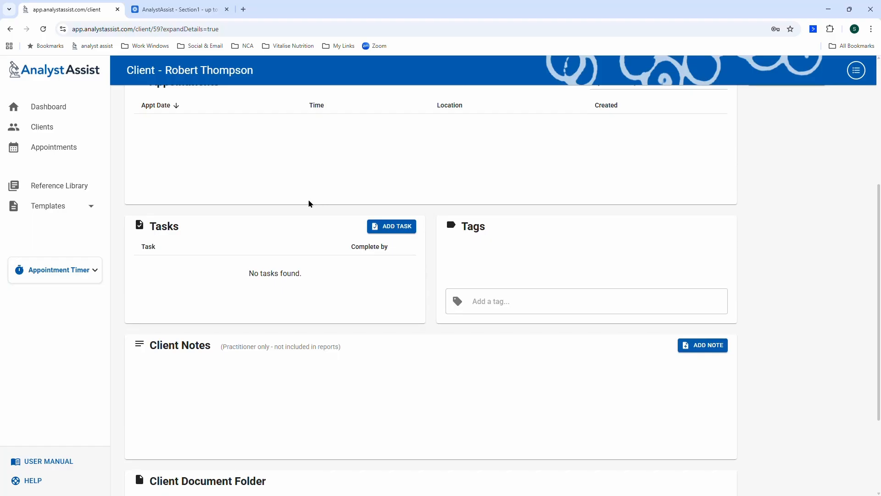
Add and save a Send Intake Form task for the client.
click(383, 227)
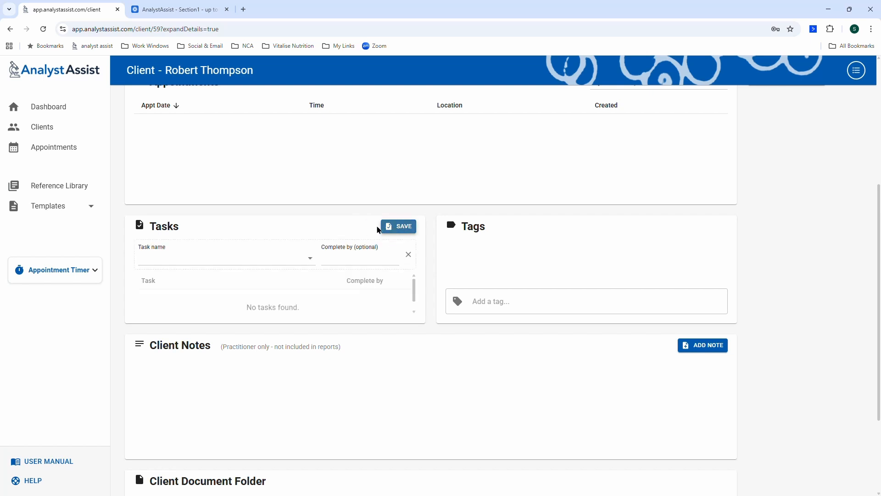
click(308, 260)
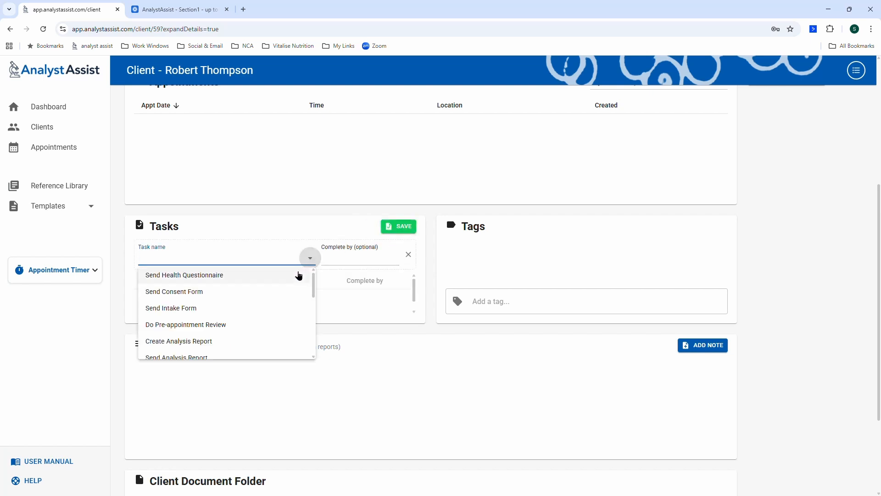
click(250, 307)
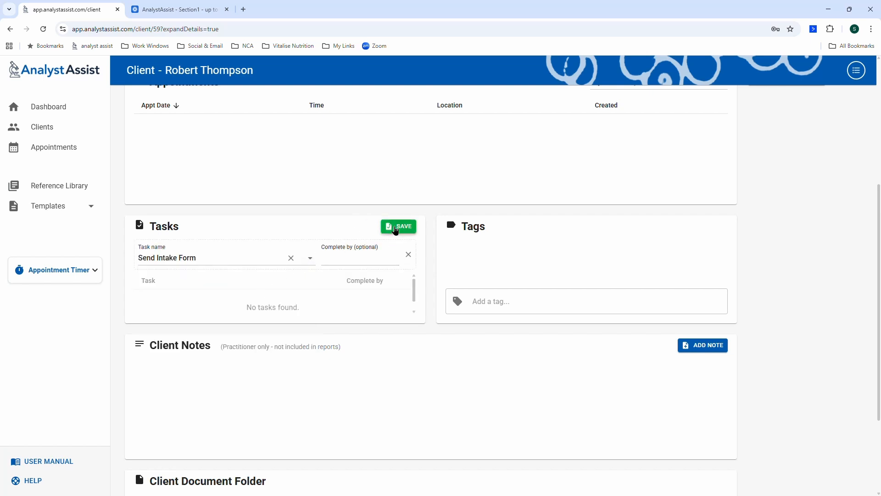
click(394, 227)
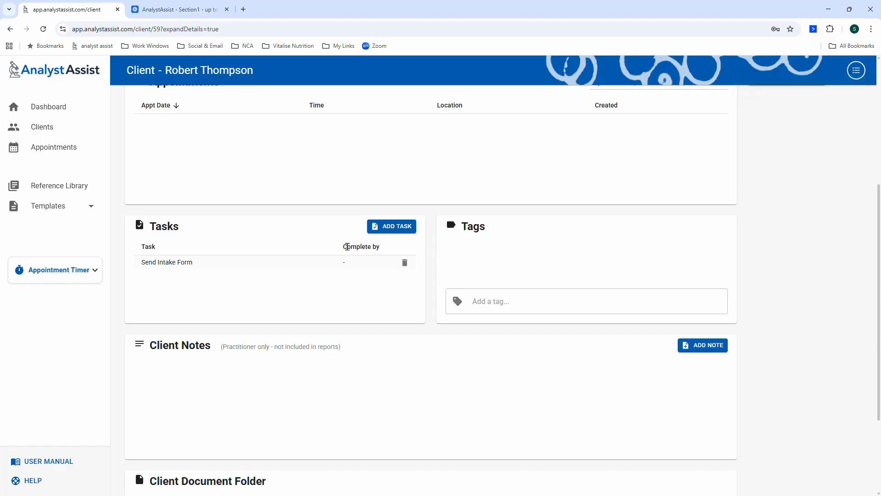
Edit the Send Intake Form task to be completed by 16 March 2026.
click(258, 270)
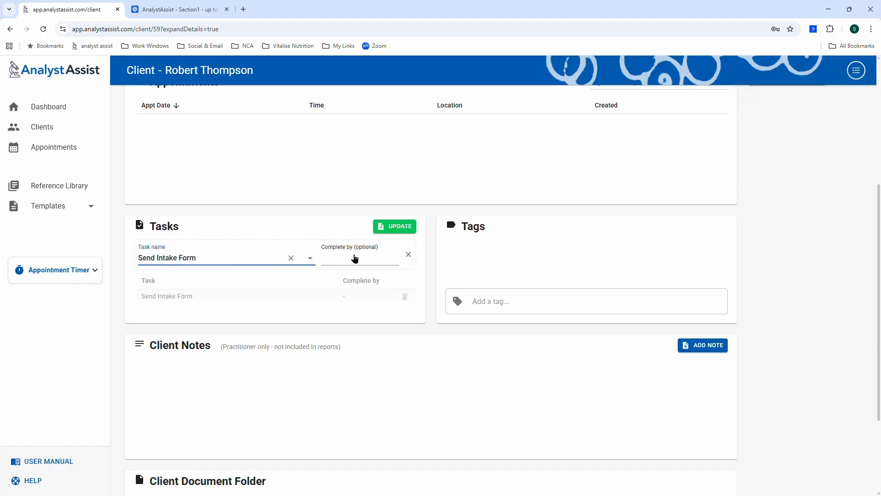
click(354, 258)
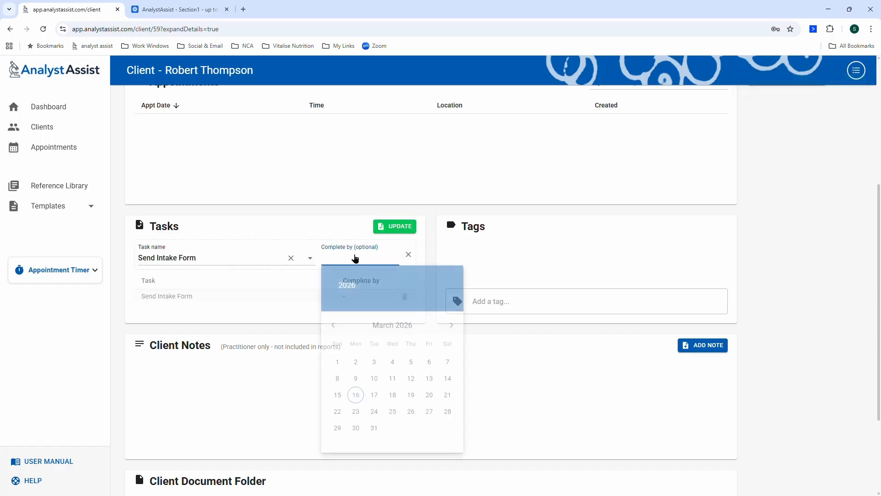
click(355, 395)
click(391, 229)
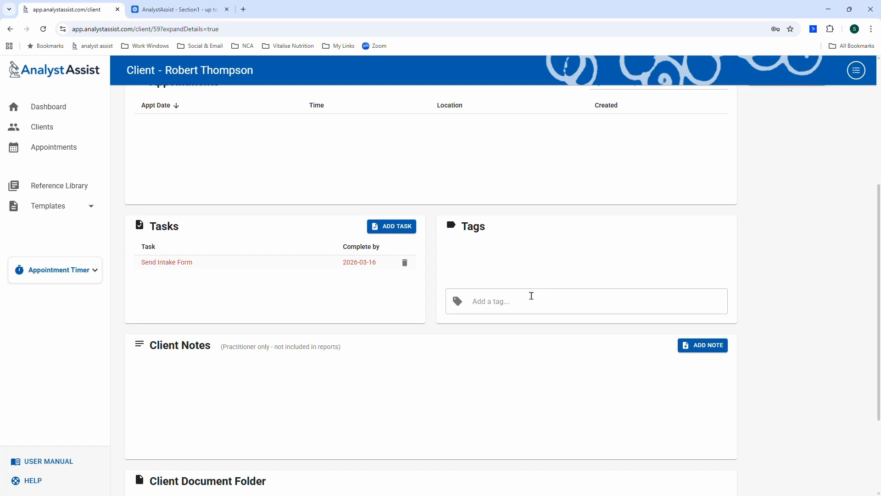
Tag the client with Allergies/Intolerances and Gluten-free diet.
click(532, 296)
click(508, 379)
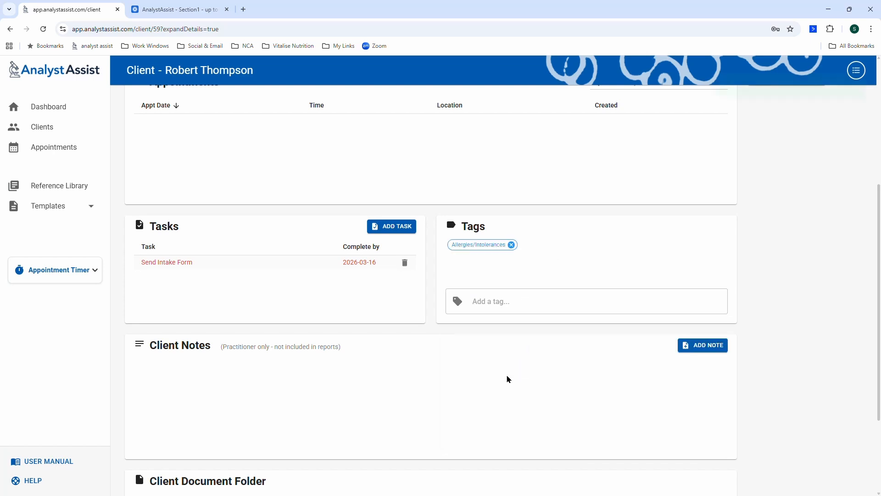
click(528, 306)
scroll(519, 362, down, 3)
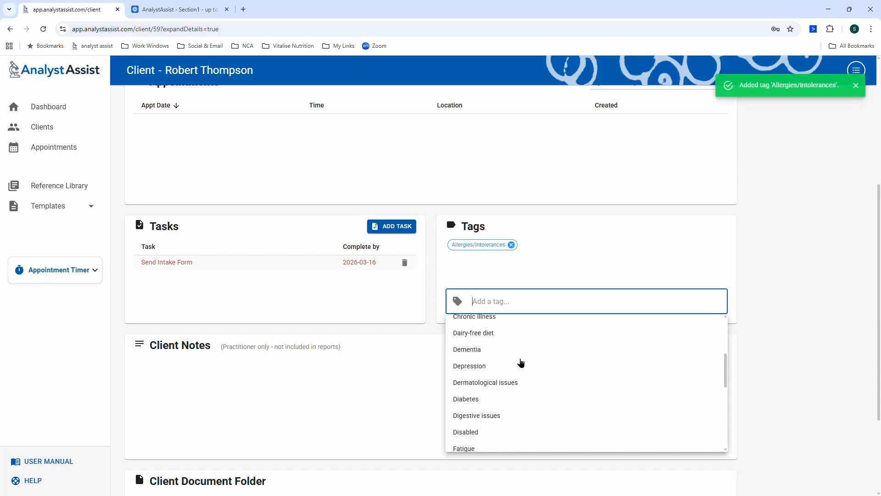
scroll(521, 363, down, 2)
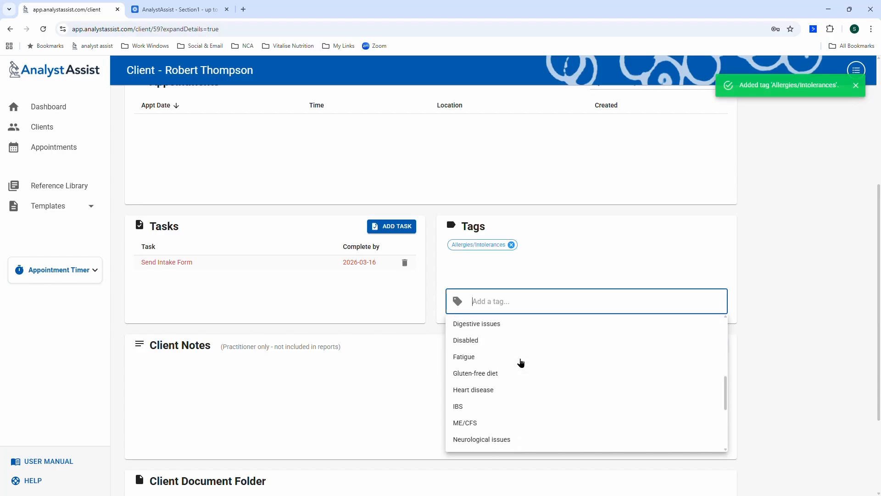
click(491, 373)
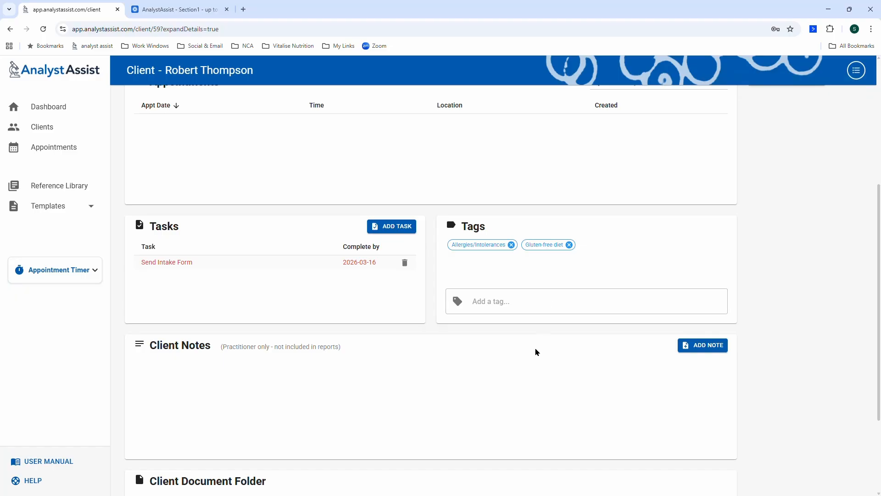
Save a client note naming the referring doctor and the doctor's phone number.
scroll(527, 388, down, 1)
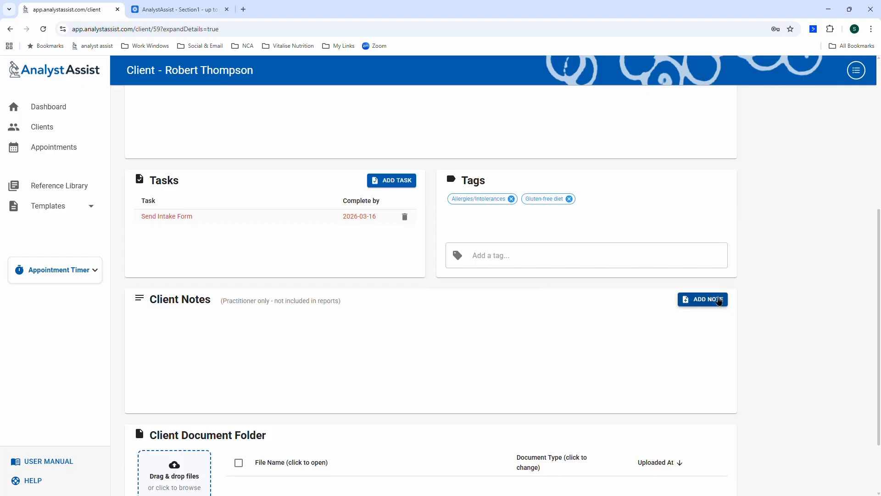
click(716, 300)
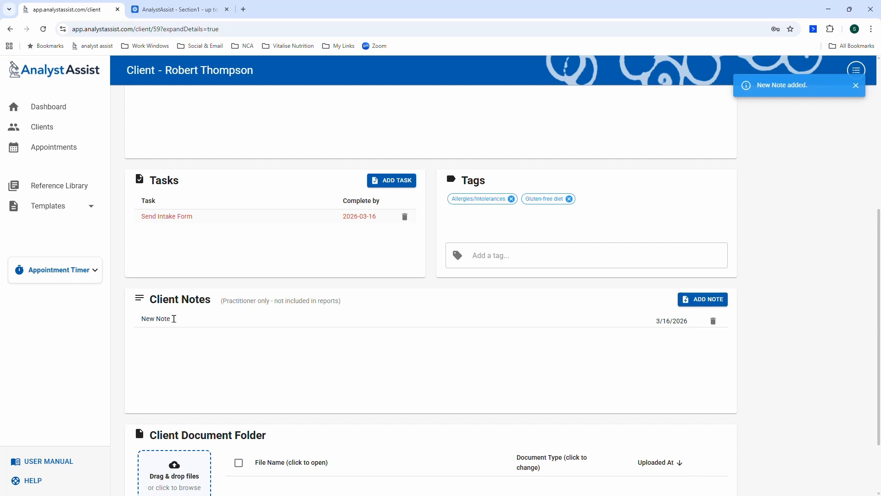
triple_click(172, 319)
text(Cli)
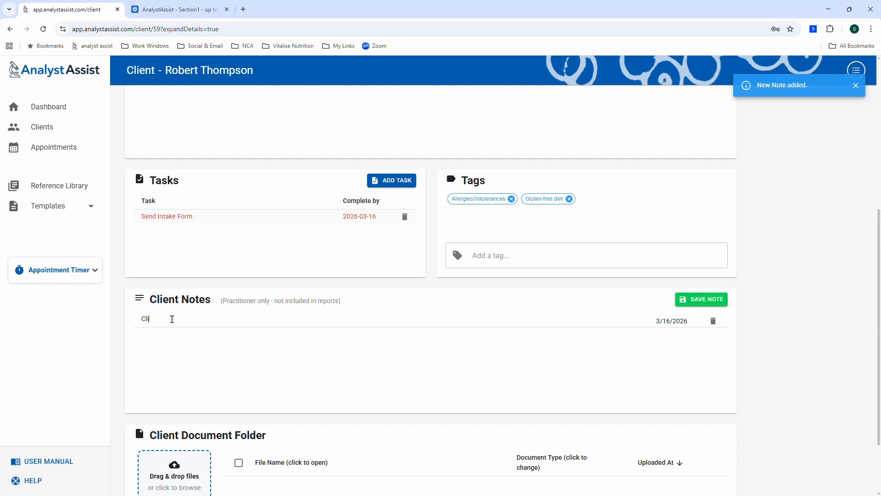
text(ent wa)
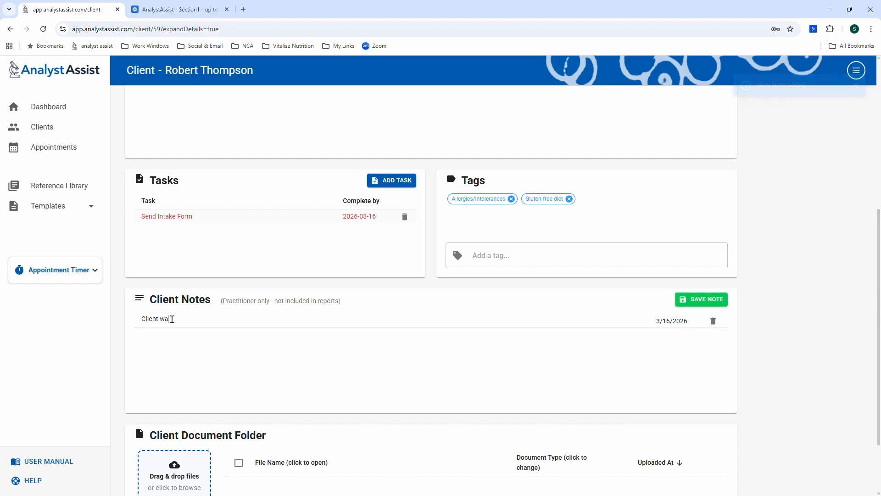
text(s referred)
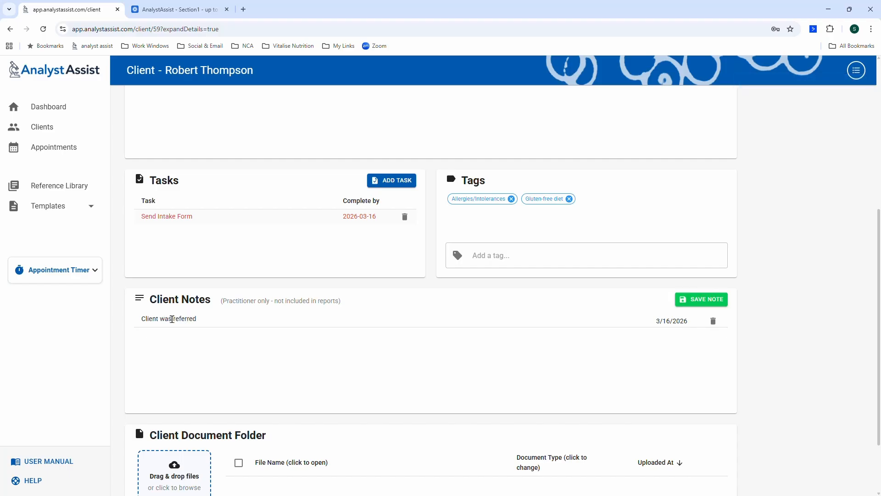
click(697, 300)
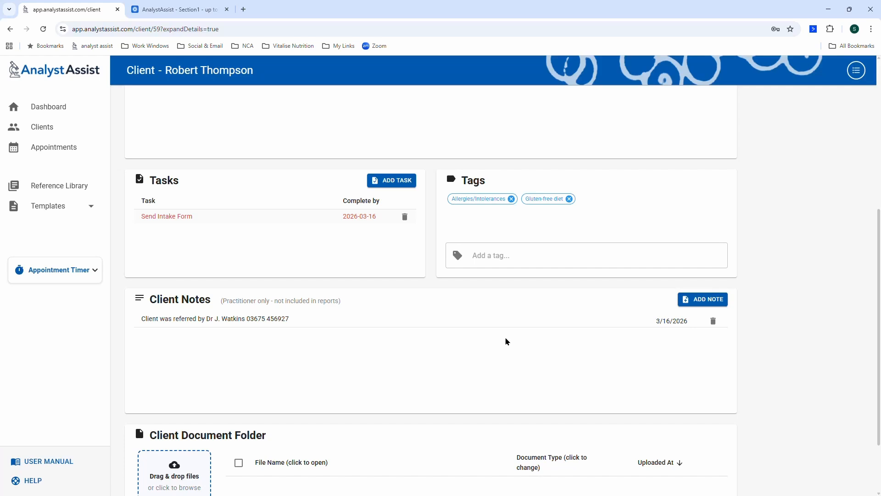
scroll(468, 347, down, 2)
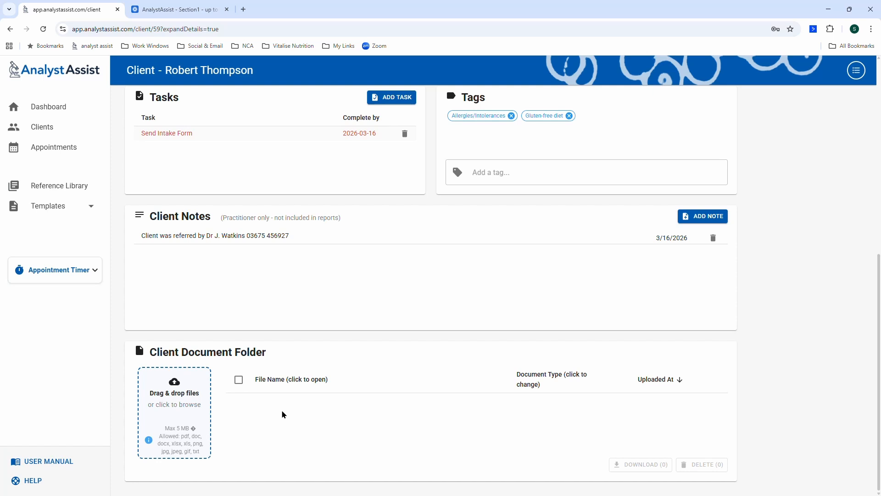
scroll(282, 413, up, 6)
scroll(282, 410, up, 2)
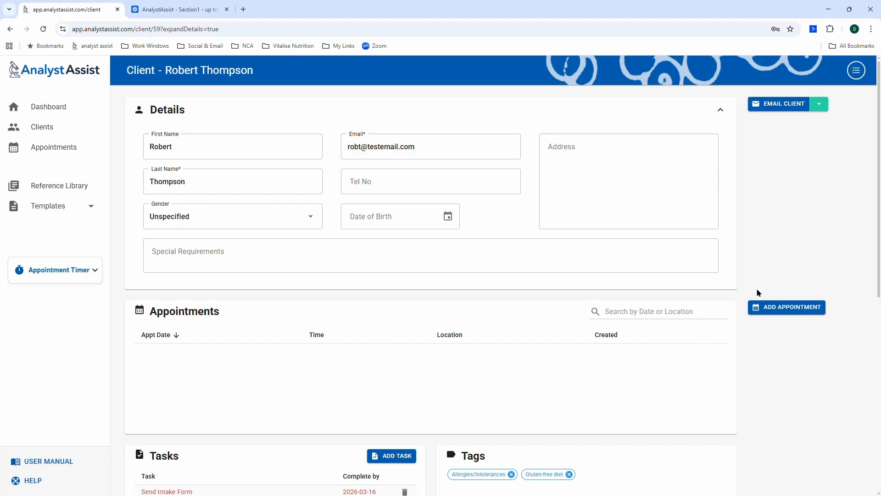
Compose a client email from the Pre-appointment Onboarding - New Client/Patient Forms & fasting reminder template.
click(779, 109)
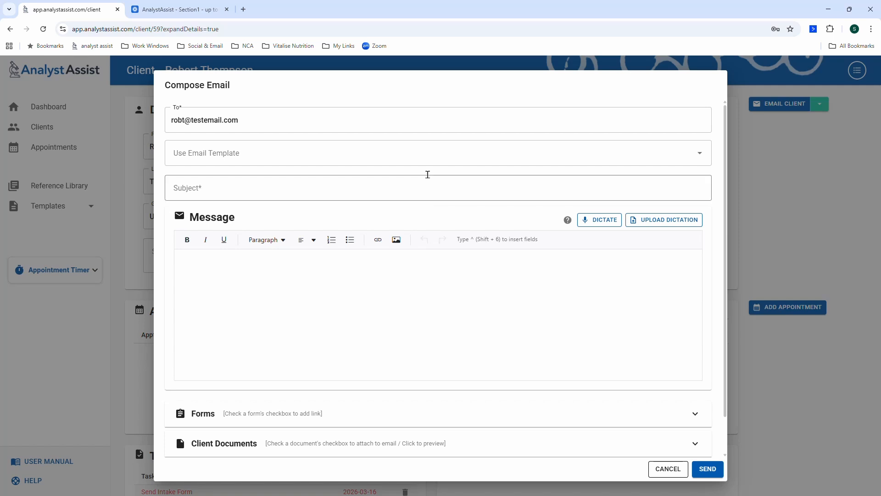
click(438, 161)
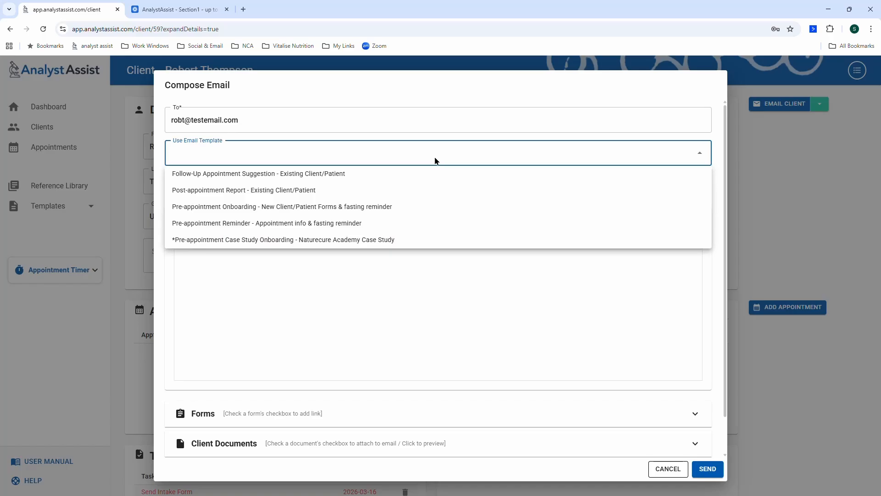
click(358, 208)
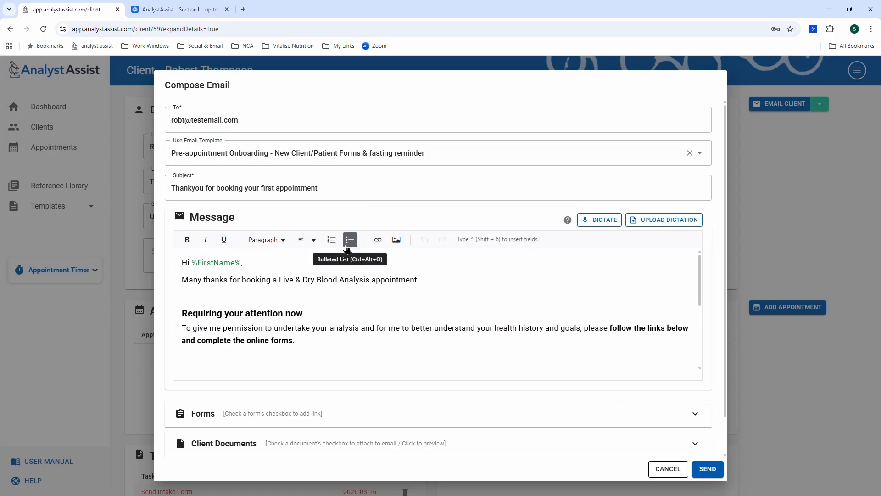
scroll(349, 249, down, 1)
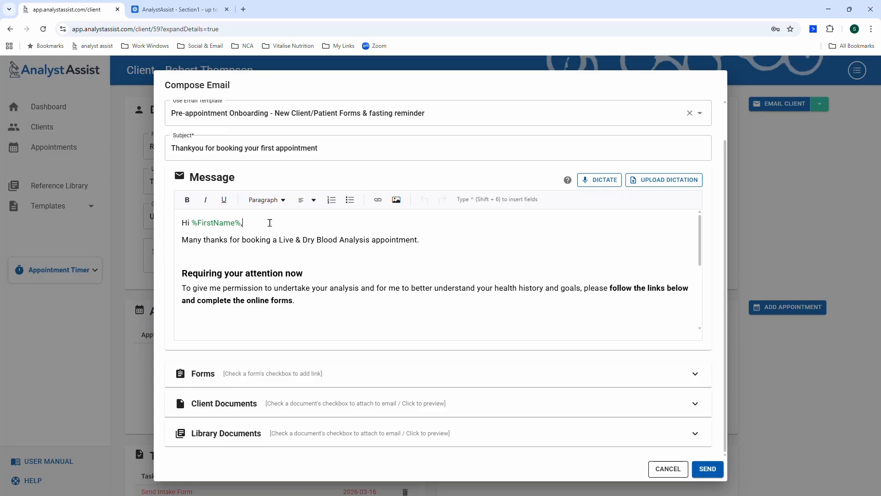
key(shift+6)
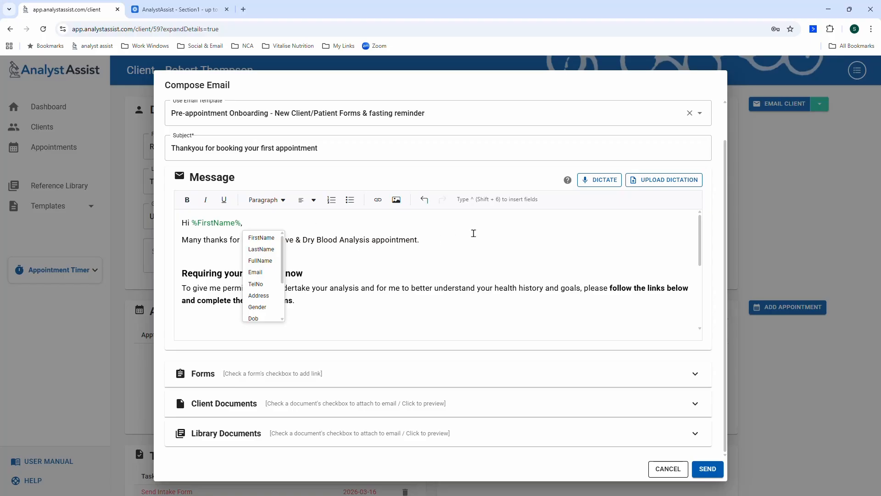
click(474, 234)
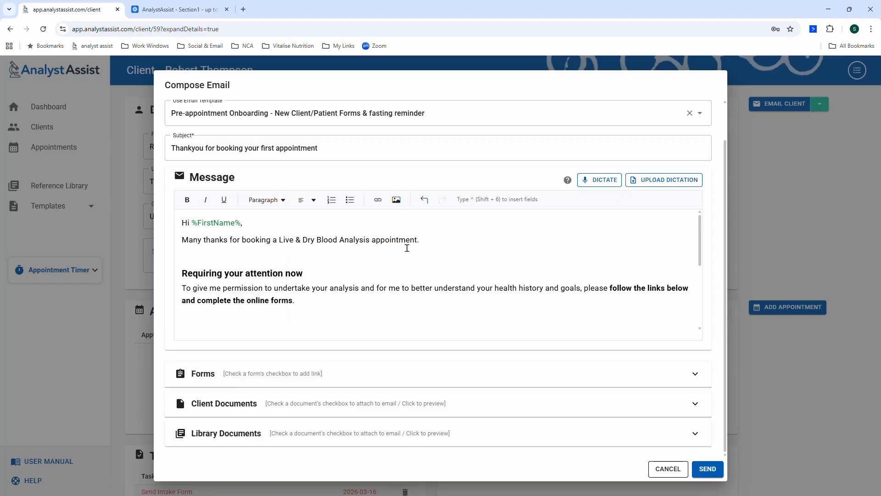
scroll(406, 248, down, 3)
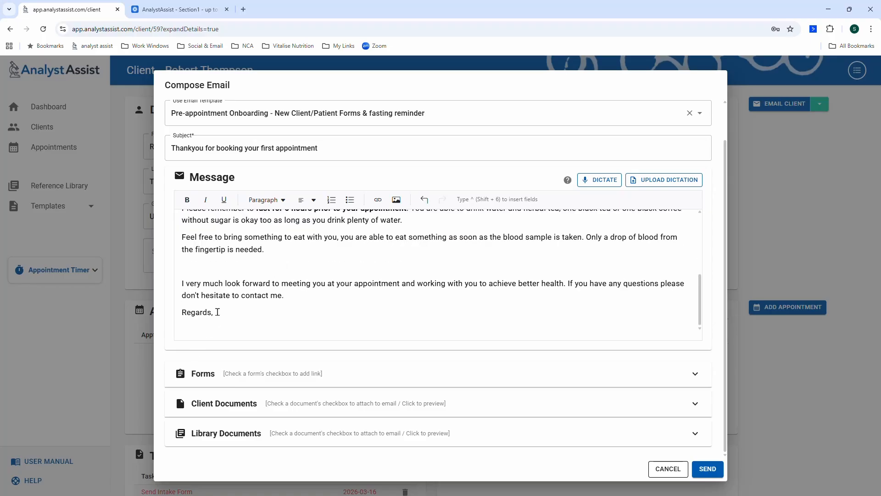
click(200, 313)
click(245, 316)
key(Return)
text(Paul)
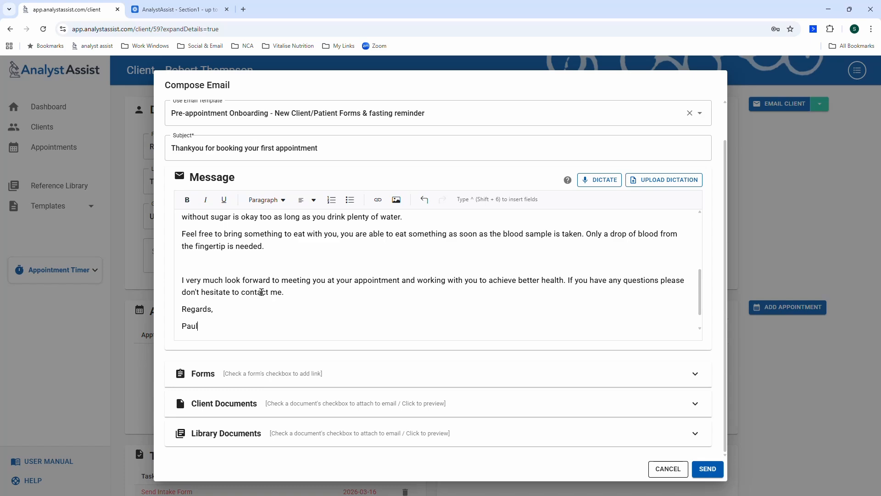
scroll(261, 292, up, 2)
scroll(261, 293, up, 1)
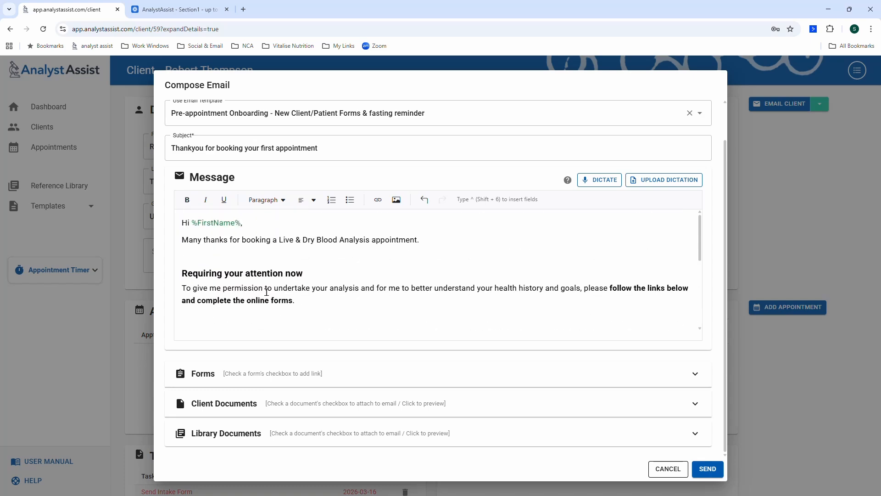
scroll(266, 292, down, 2)
scroll(267, 292, up, 1)
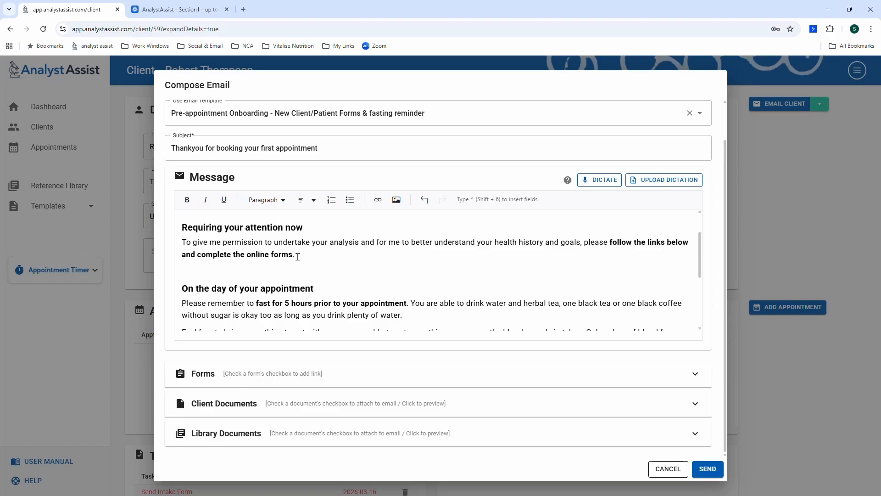
scroll(298, 257, down, 3)
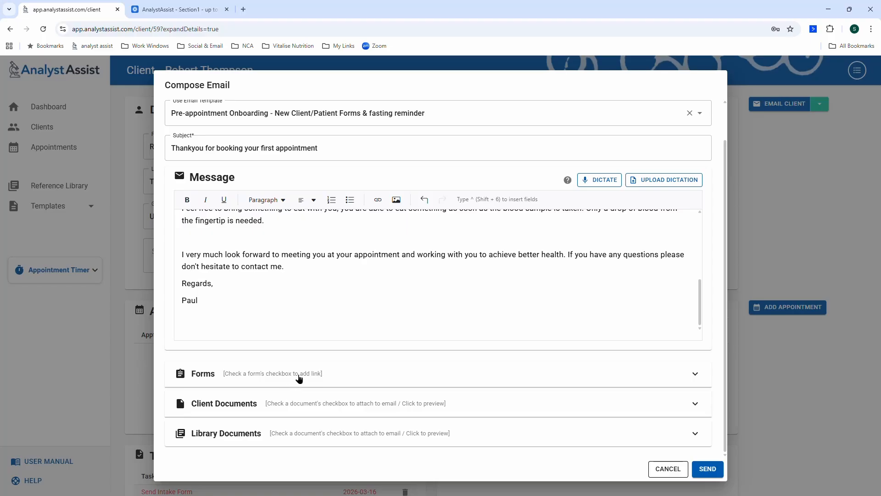
Link the New Client/Patient Intake & Consent Form and Health Survey to the onboarding email, then send it.
click(299, 379)
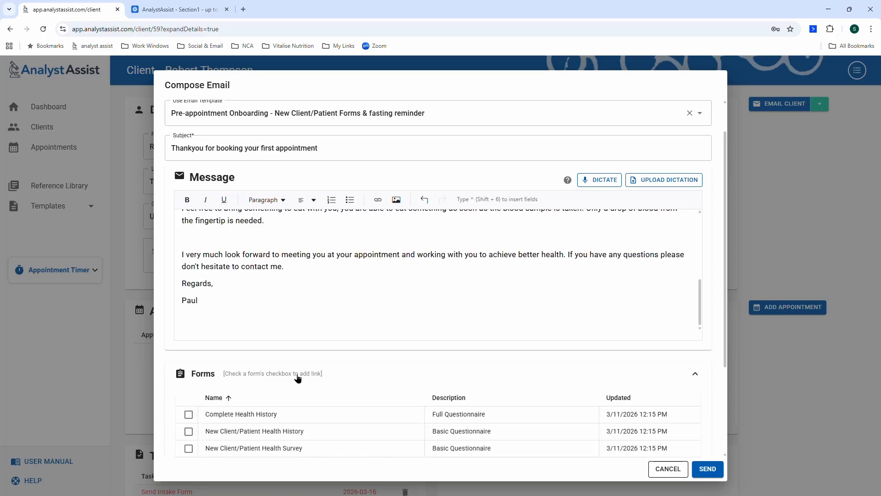
scroll(297, 379, down, 2)
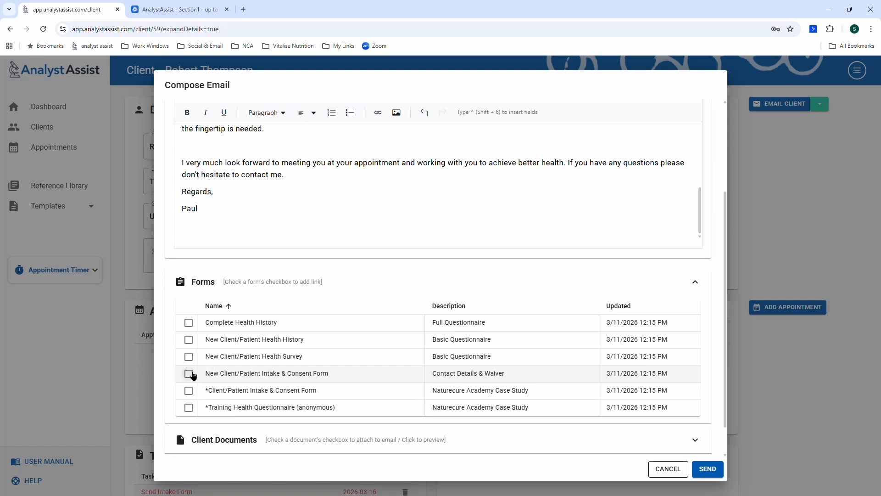
click(189, 374)
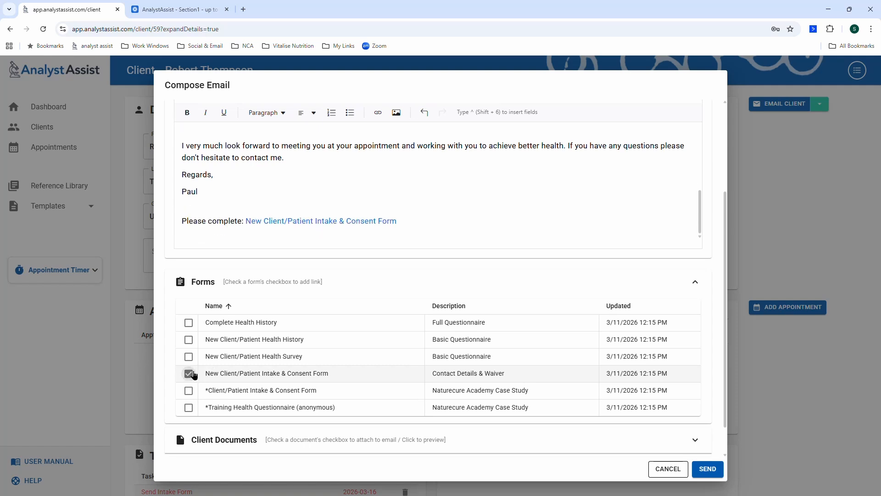
click(189, 357)
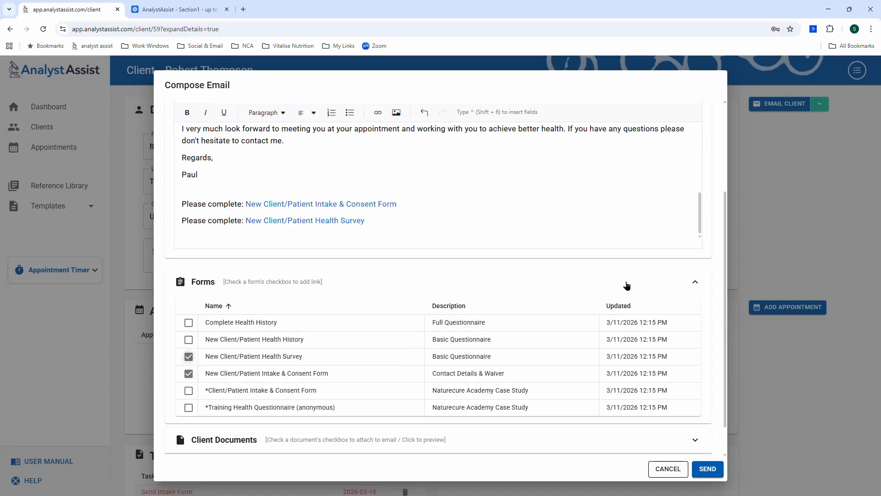
click(627, 284)
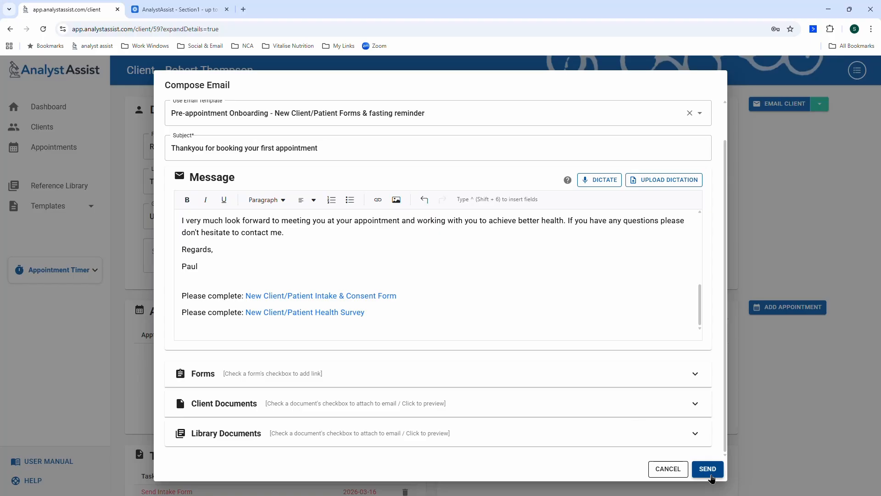
click(709, 470)
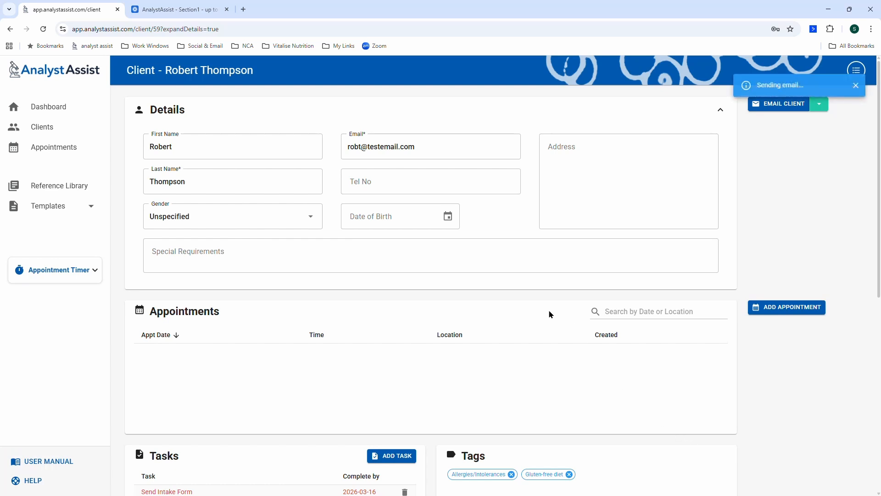
scroll(479, 343, down, 5)
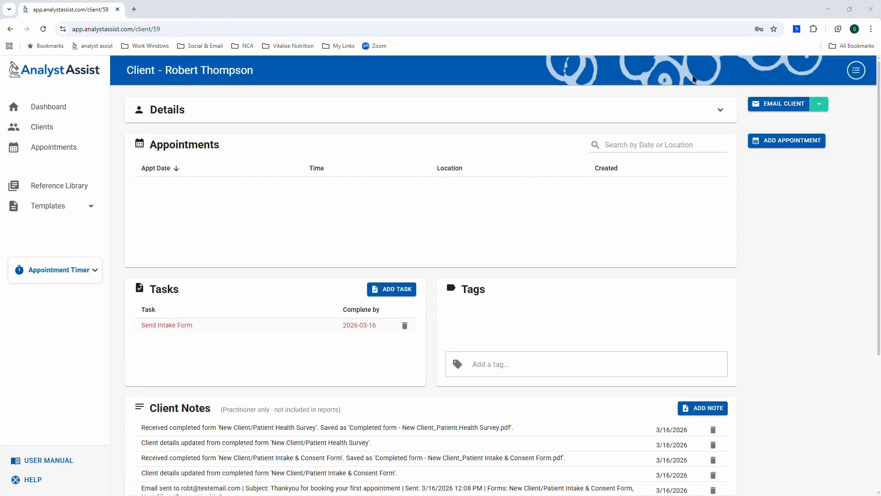
scroll(520, 241, down, 4)
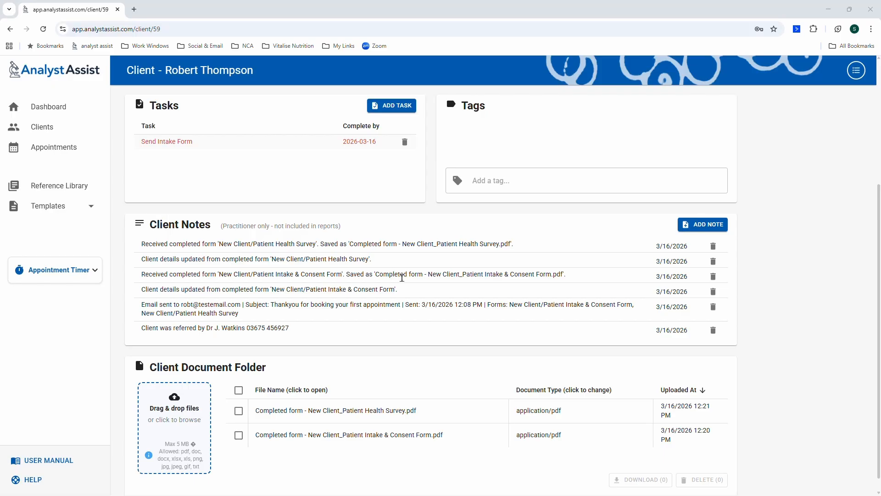
scroll(408, 303, down, 1)
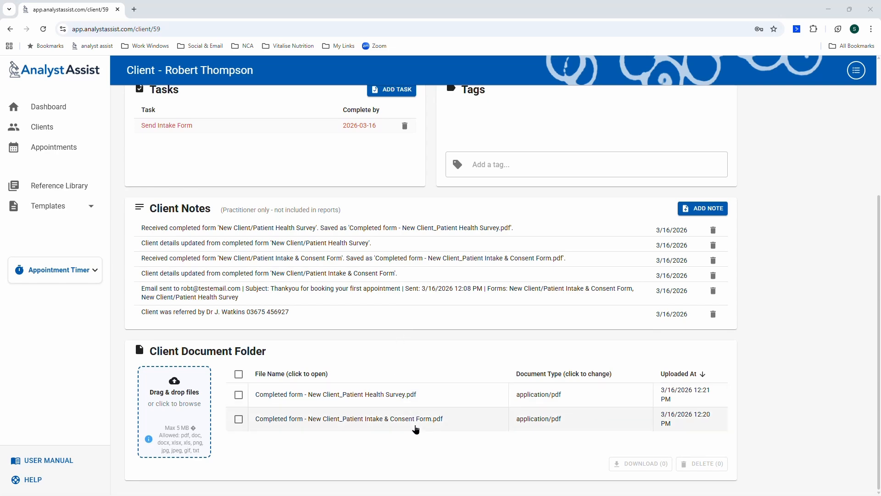
click(412, 422)
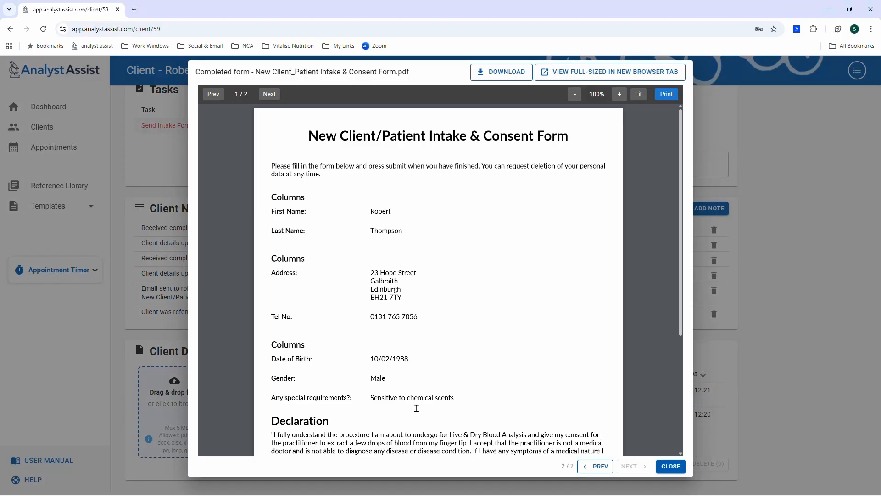
scroll(446, 296, down, 3)
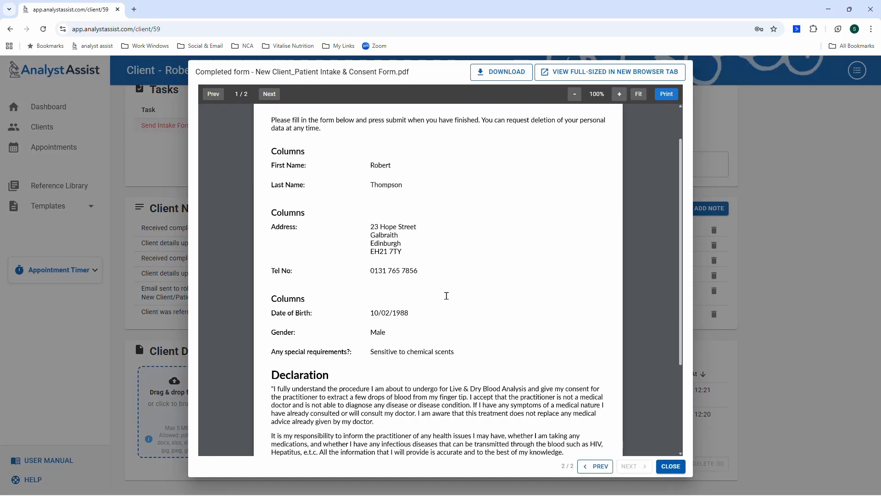
scroll(447, 296, down, 1)
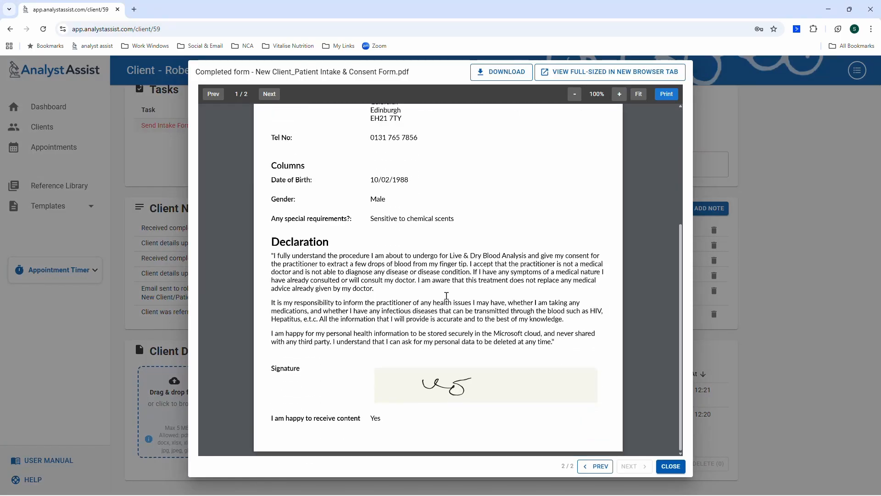
scroll(447, 296, up, 4)
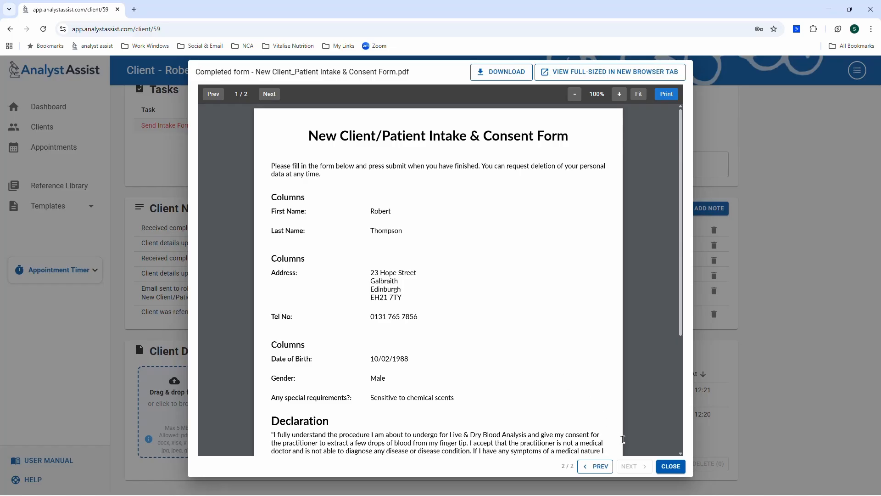
click(664, 465)
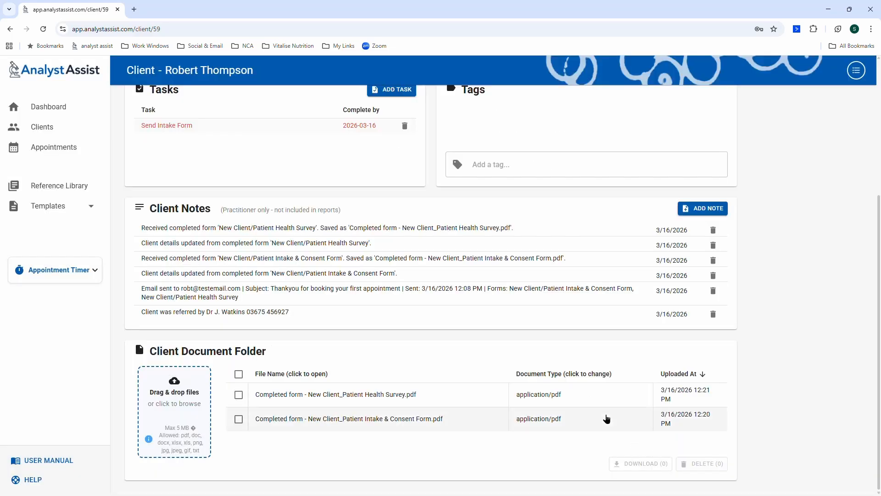
Review the client's full personal details filled in from the intake form, then go back to the Dashboard.
scroll(504, 361, up, 4)
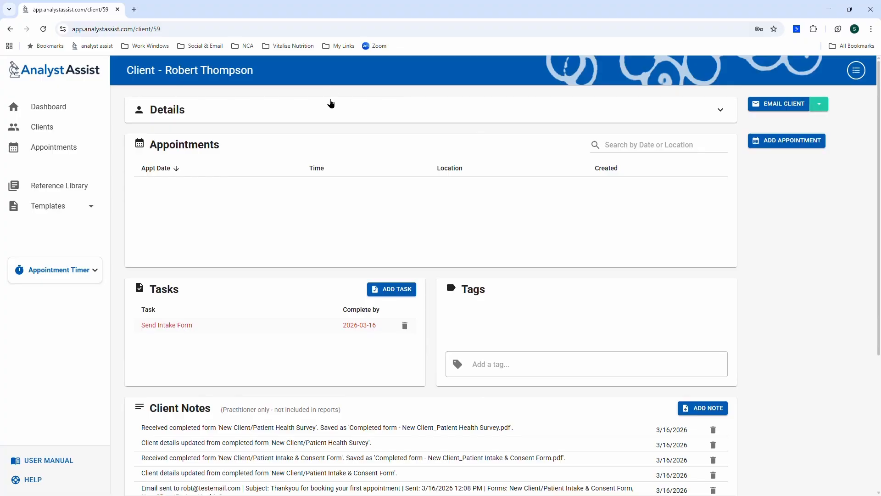
click(330, 104)
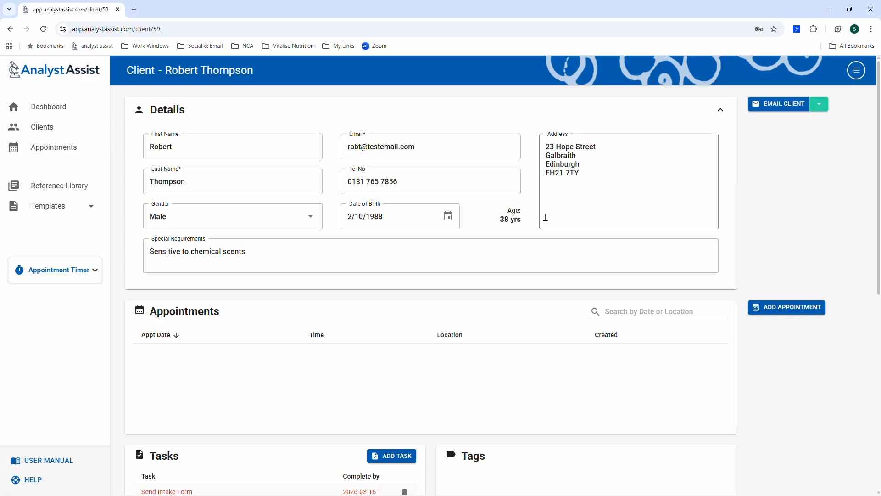
click(75, 108)
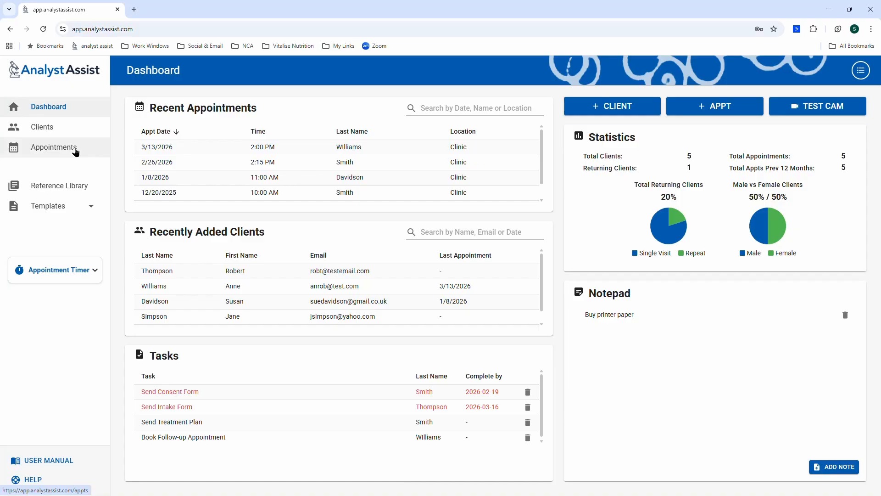
Start a new appointment for the client dated 3/16/2026.
click(728, 105)
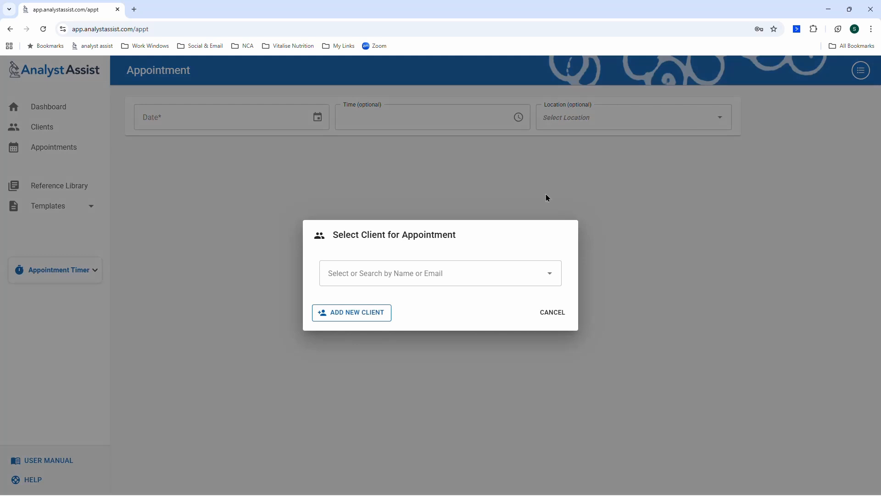
click(550, 273)
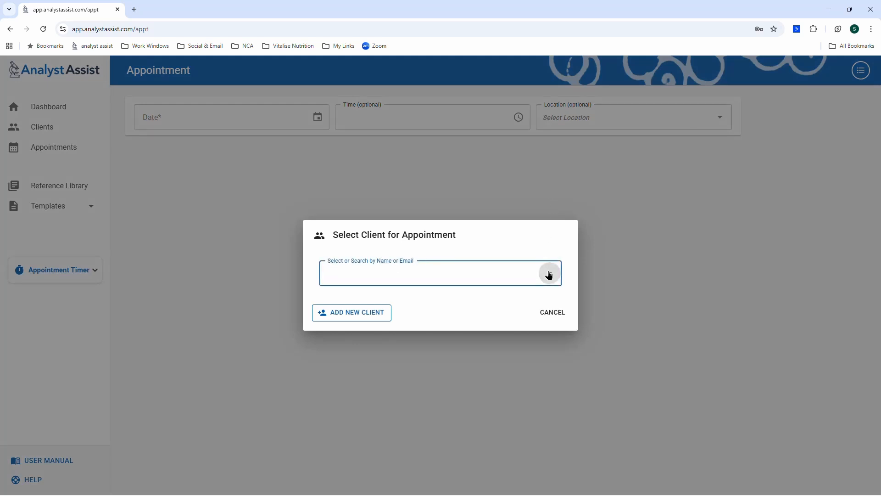
click(448, 351)
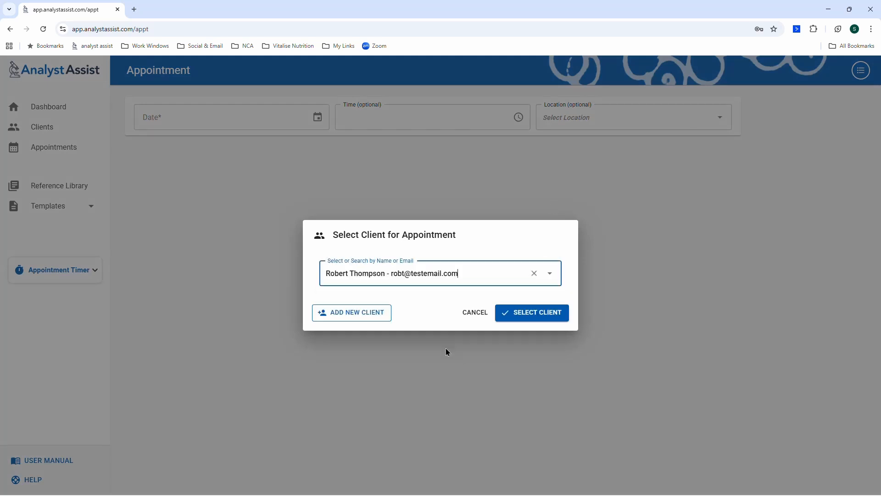
click(516, 315)
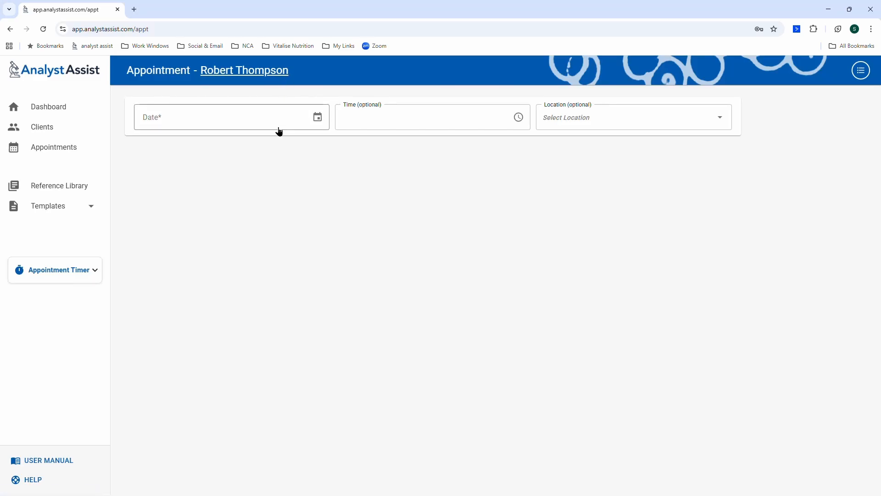
click(317, 125)
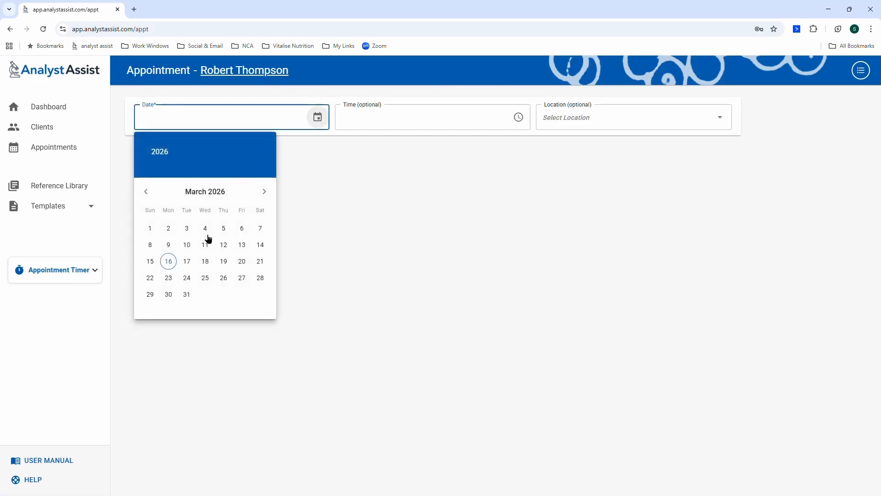
click(168, 261)
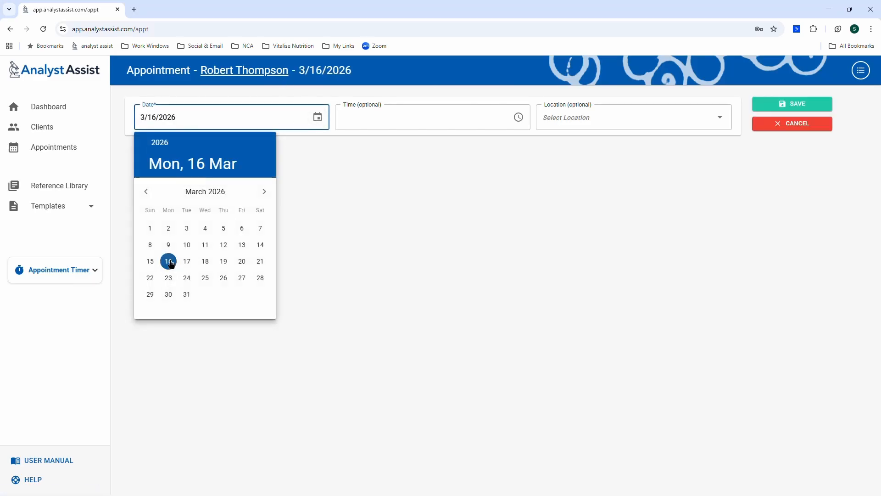
Set the appointment time to 2:30 PM and the location to Clinic.
click(519, 118)
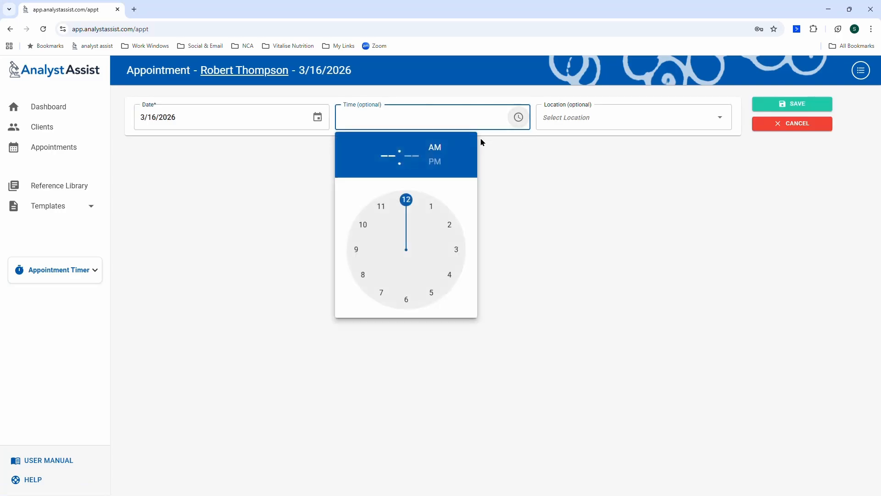
click(441, 165)
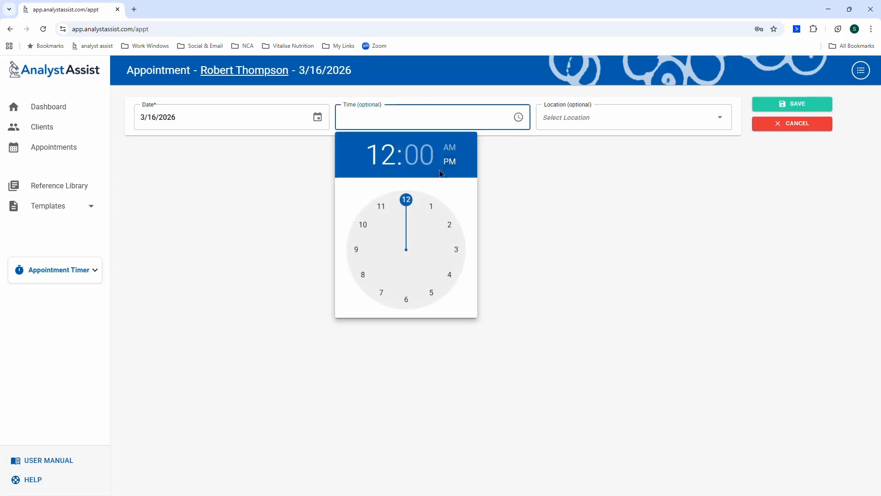
click(455, 226)
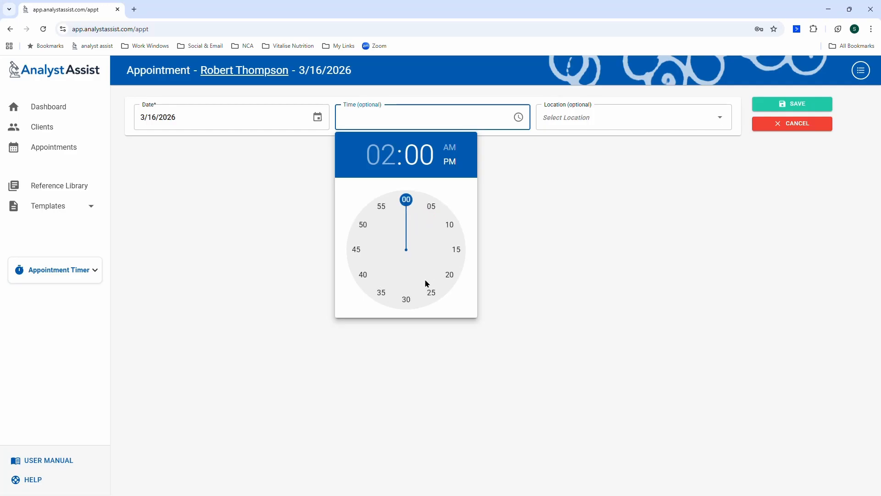
click(407, 306)
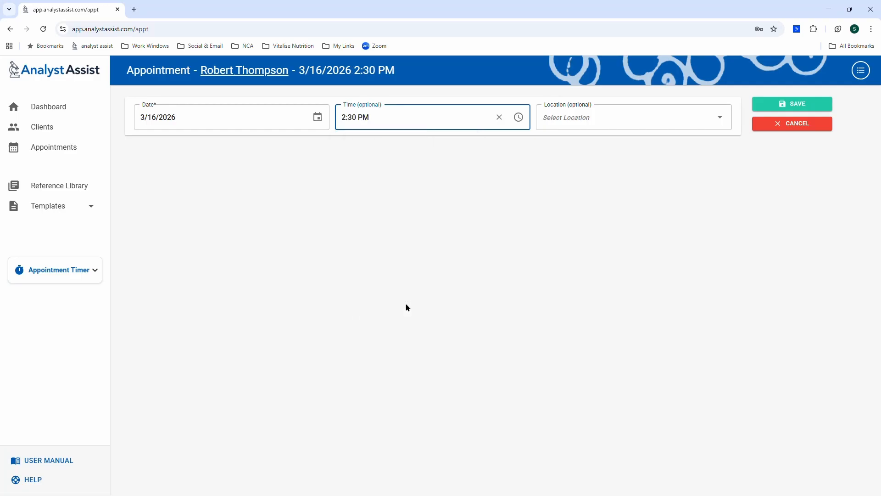
click(718, 118)
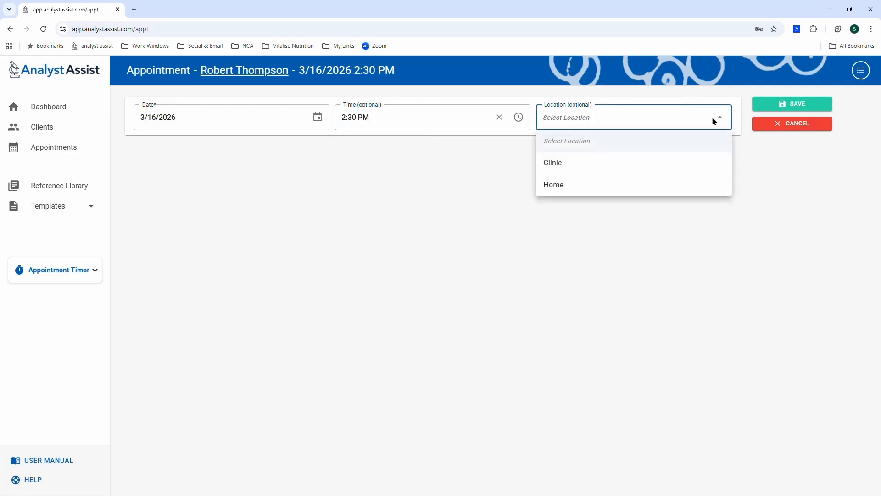
click(635, 173)
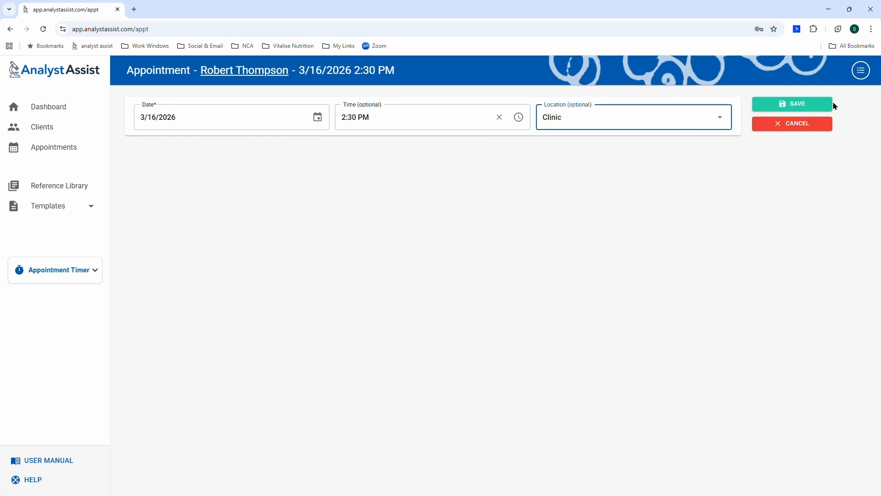
Save the appointment, then add and save the note 'Client is very knowledgeable about their condition'.
click(816, 105)
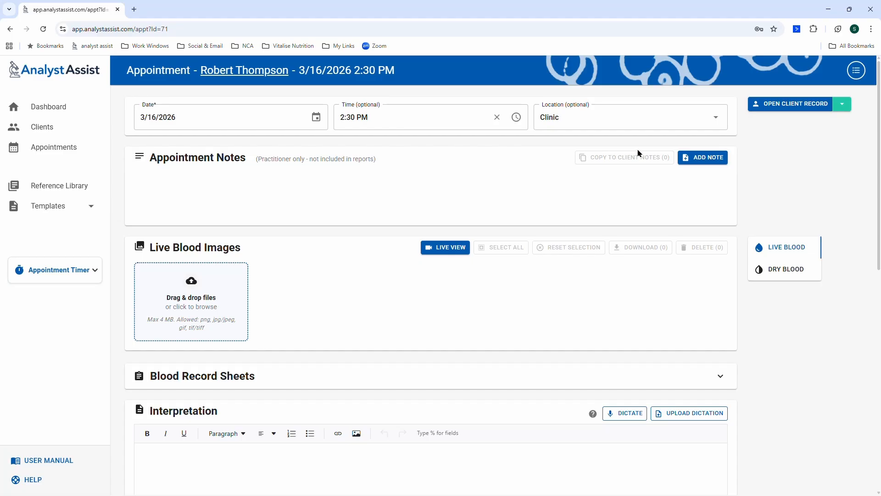
click(696, 159)
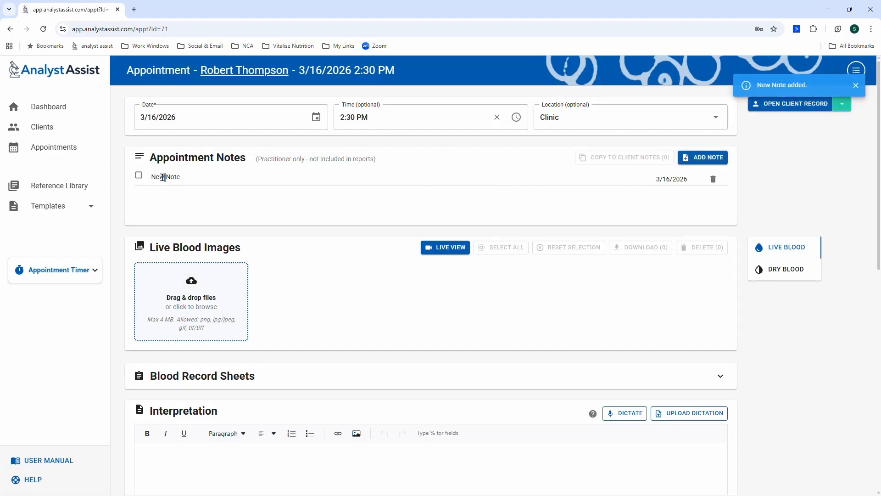
mouse_move(164, 177)
mouse_down()
mouse_move(187, 177)
mouse_move(160, 180)
mouse_up()
text(Client)
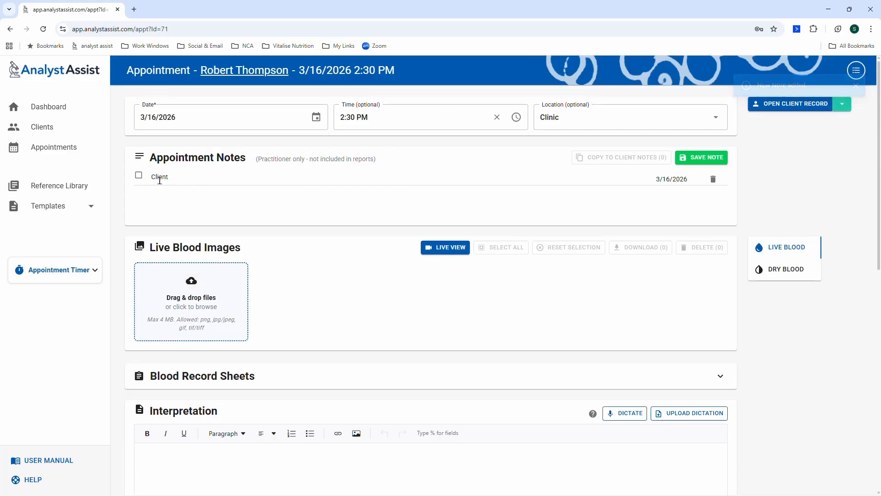
text( is ve)
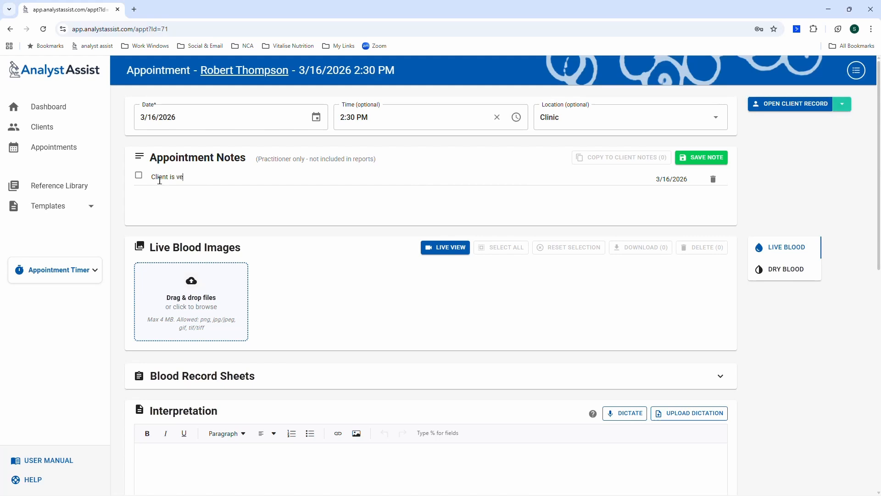
text(ry knowledgeable about their)
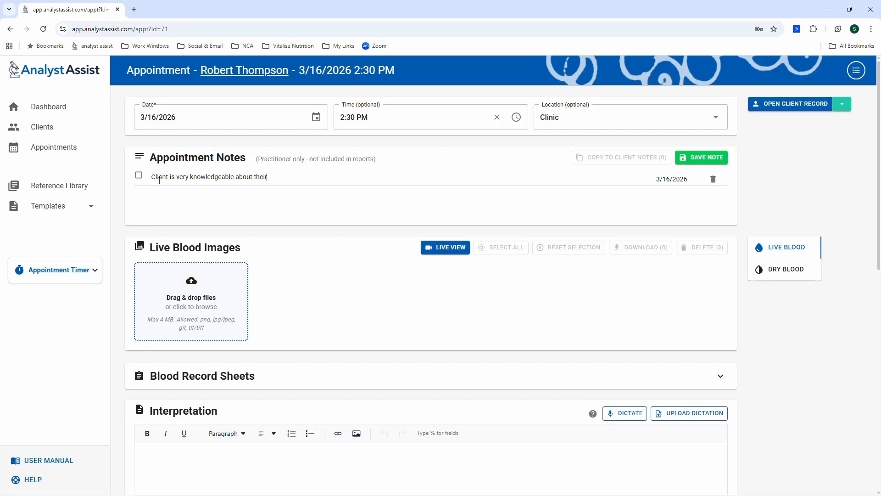
text( condition)
click(705, 159)
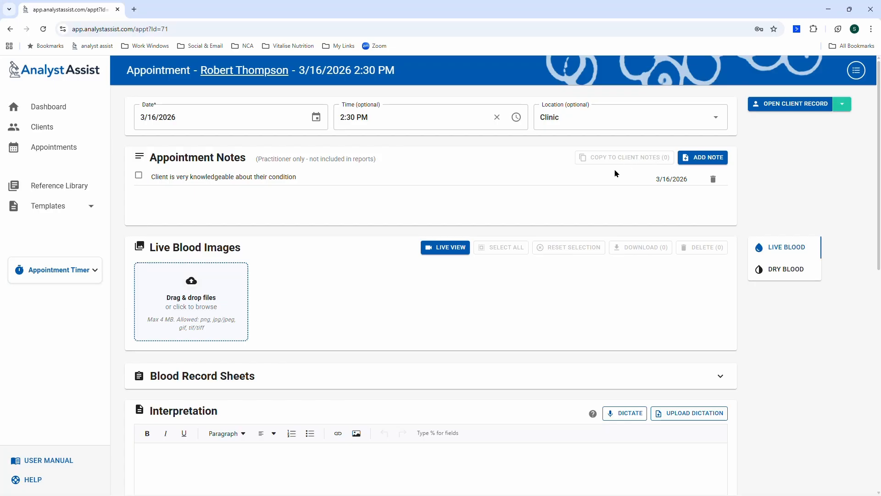
Copy the appointment note to the client's notes and show the Dry Blood images panel.
click(138, 176)
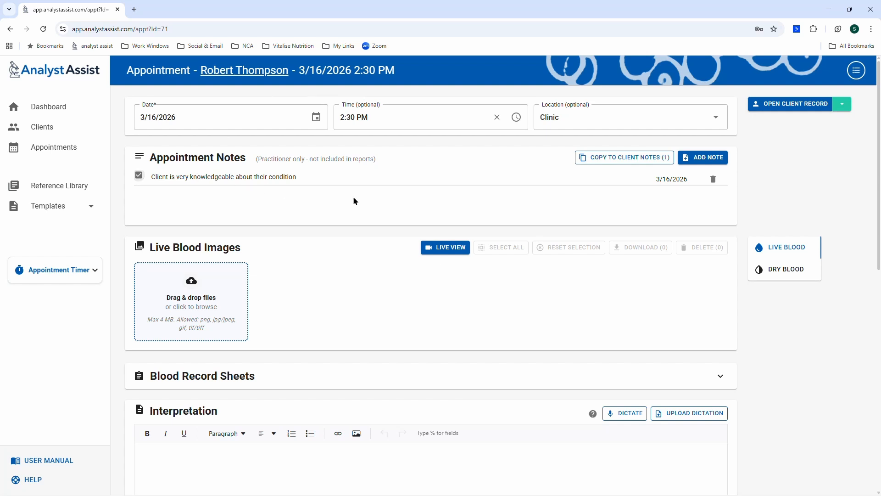
click(630, 158)
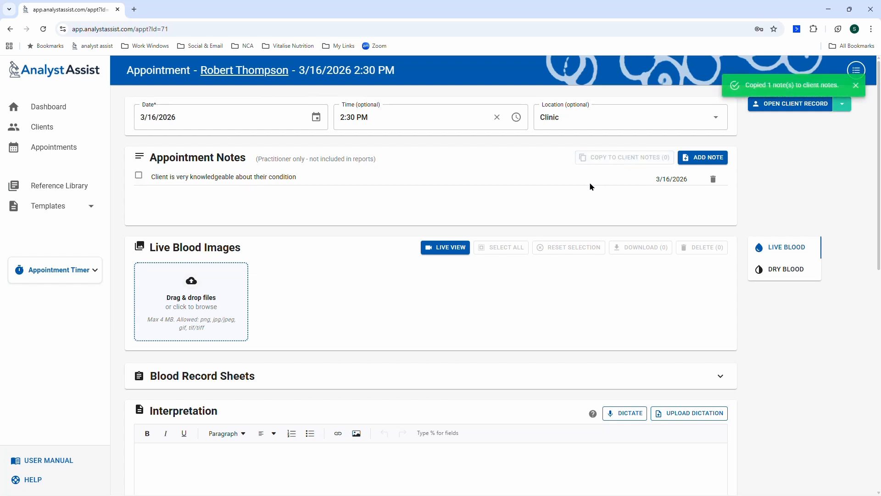
scroll(545, 219, down, 1)
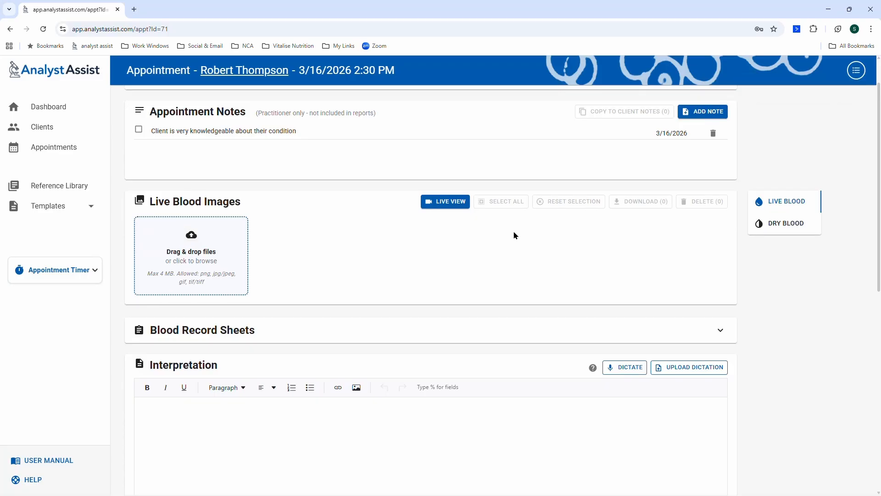
click(783, 224)
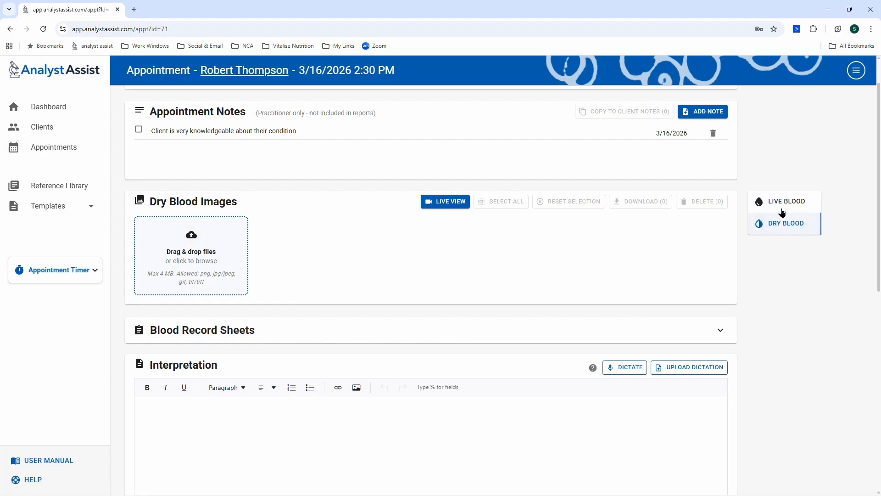
click(783, 207)
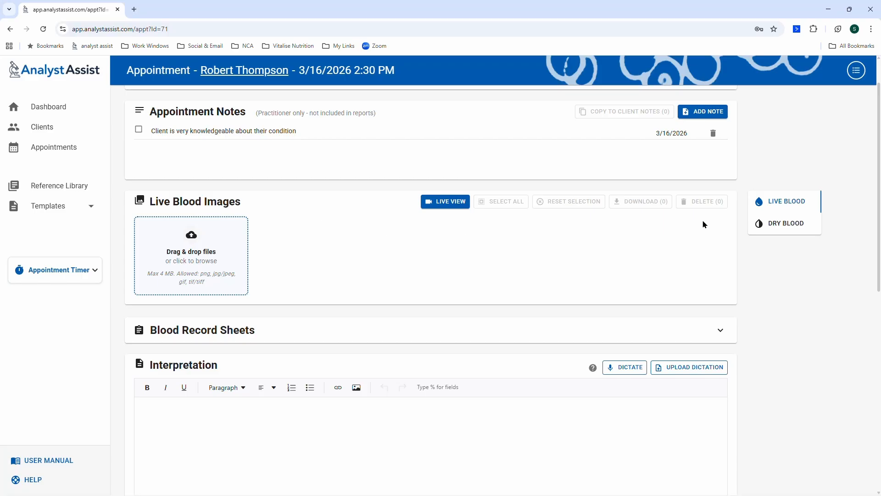
click(785, 224)
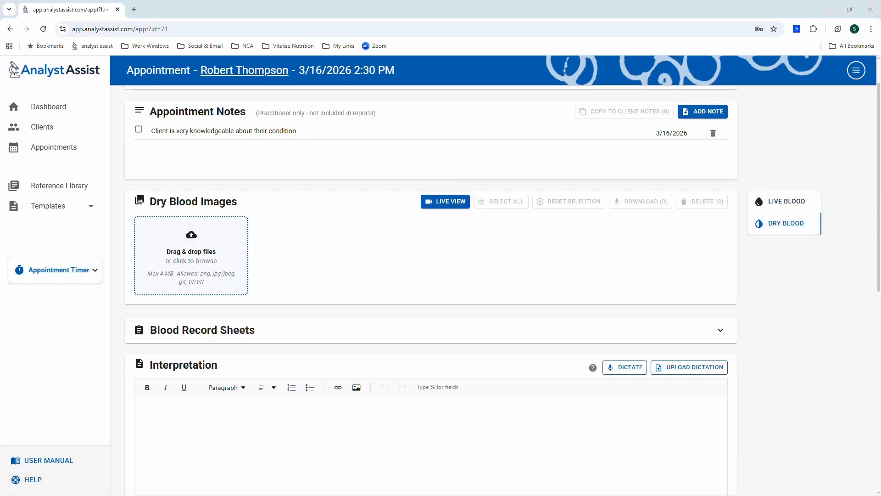
Upload IMG_0403 through IMG_0406.JPG into the Dry Blood Images drop zone.
drag(873, 78, 195, 259)
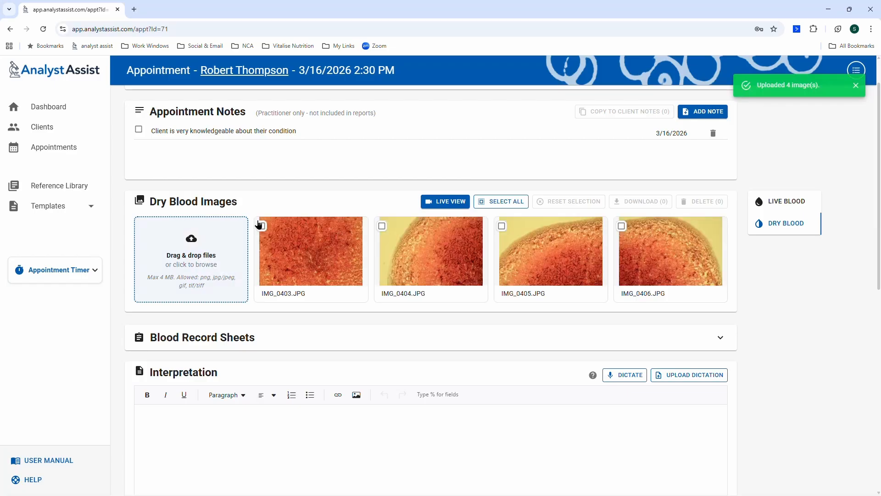
mouse_move(285, 227)
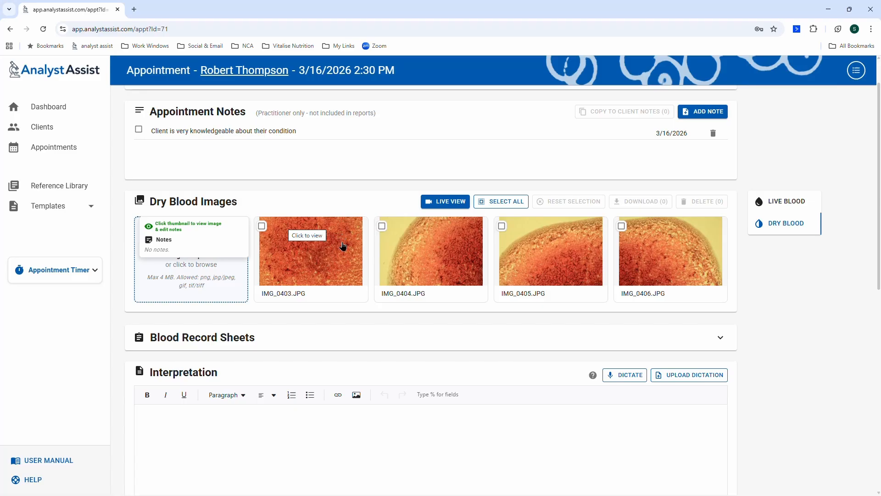
click(436, 258)
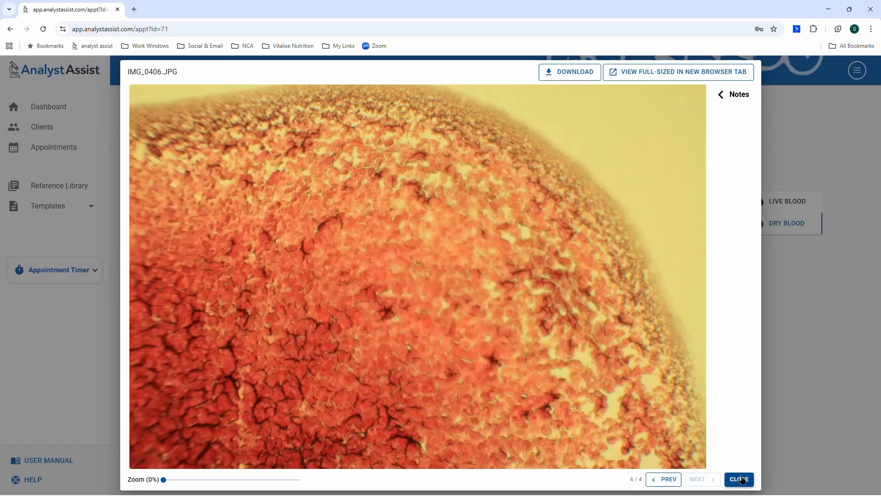
click(740, 479)
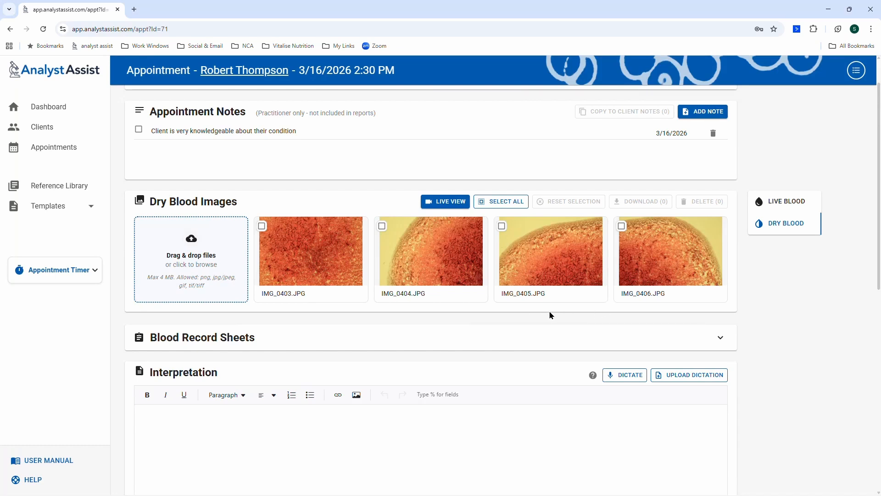
Open the Live Blood live view and allow Chrome camera access for the microscope feed.
click(787, 202)
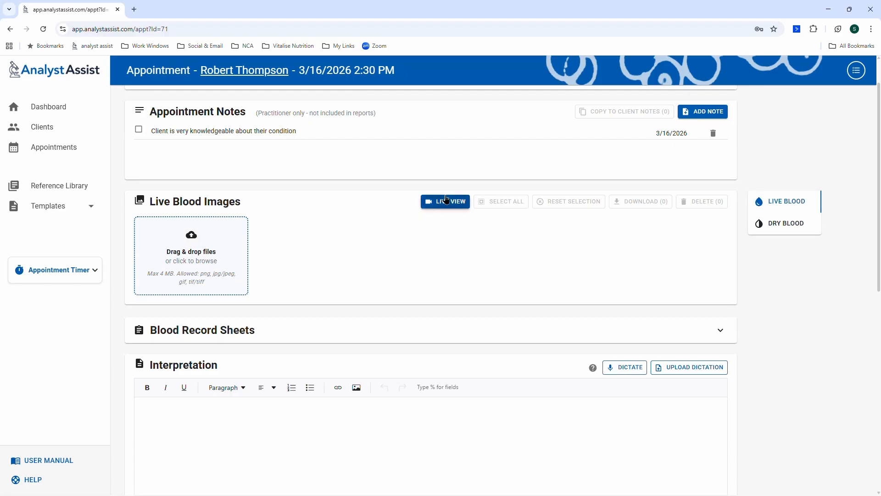
click(438, 249)
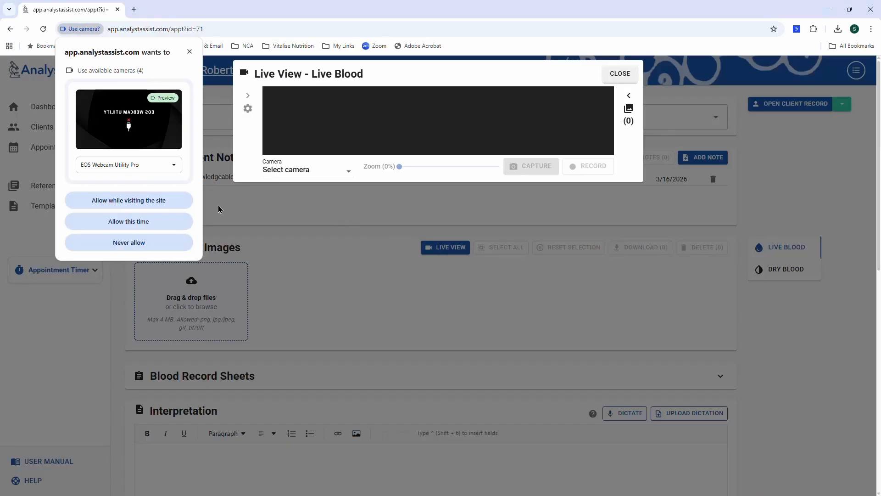
click(133, 200)
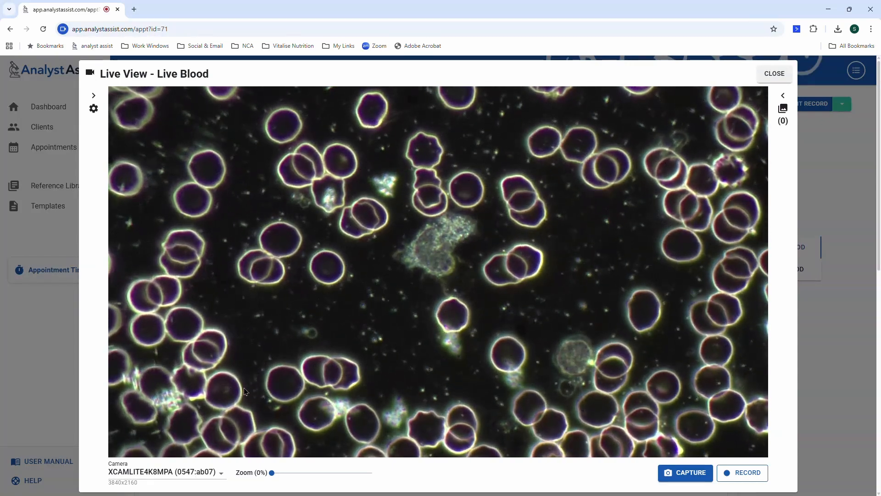
click(93, 114)
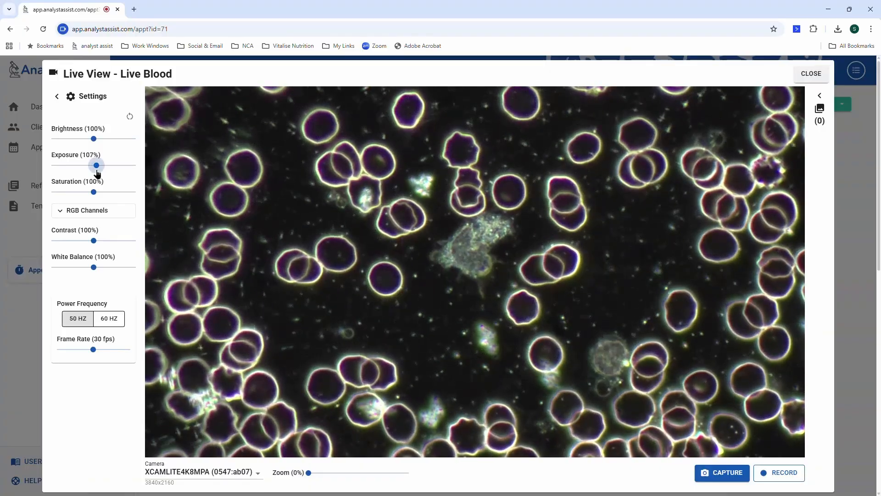
drag(98, 173, 113, 170)
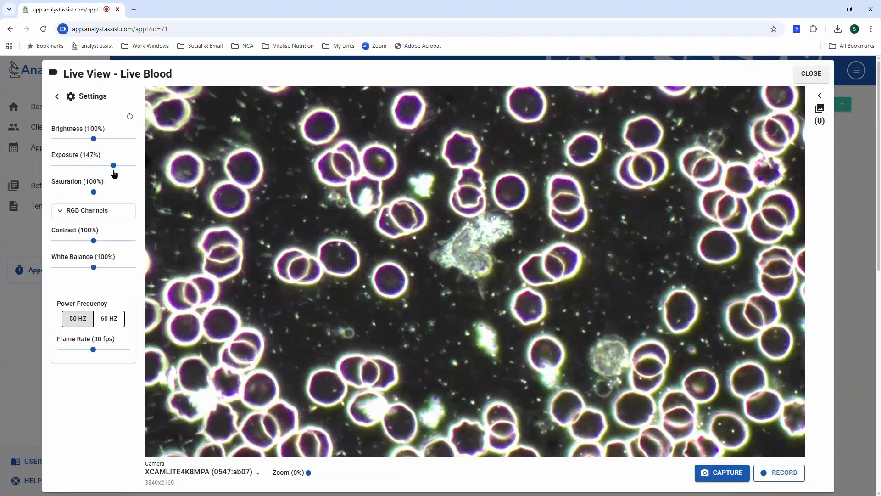
click(130, 116)
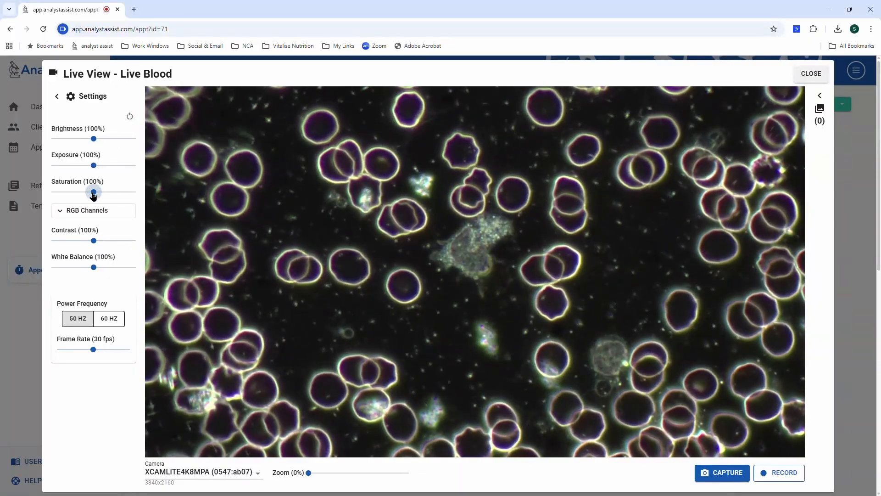
mouse_move(94, 196)
mouse_down()
mouse_move(134, 199)
mouse_move(95, 198)
mouse_up()
click(127, 119)
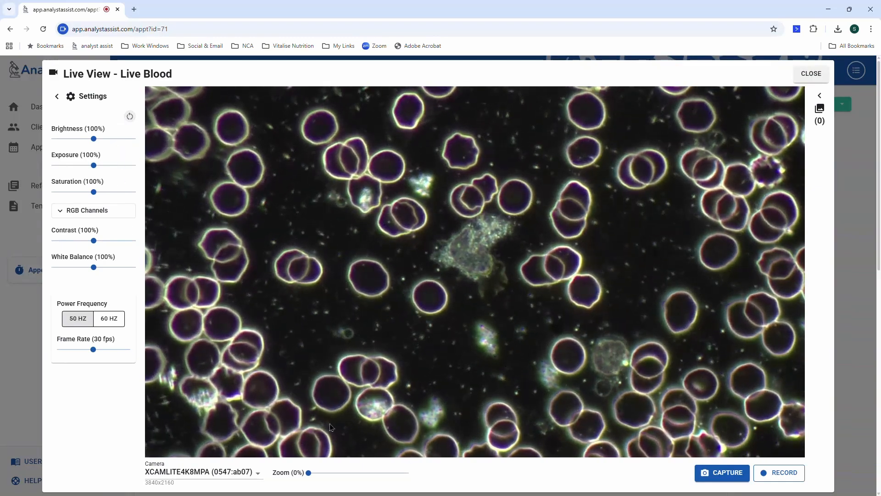
mouse_move(315, 479)
mouse_down()
mouse_move(352, 475)
mouse_move(316, 477)
mouse_up()
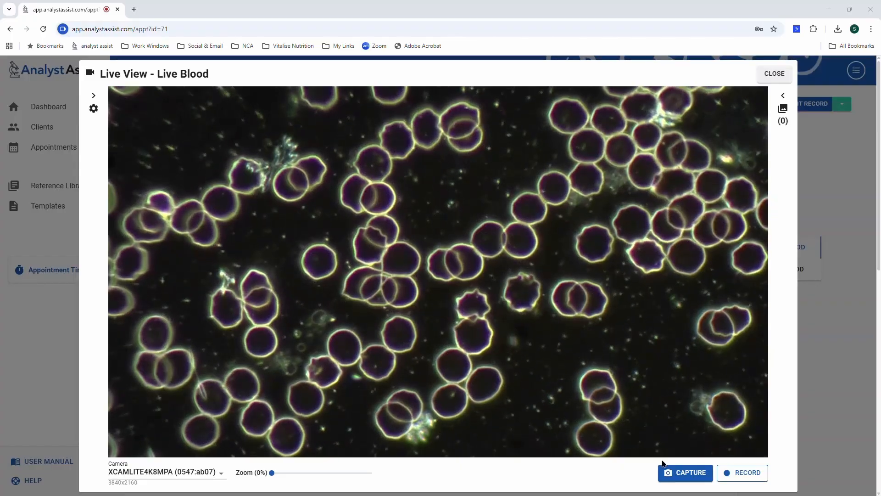
Capture more live blood stills until four are saved.
click(683, 475)
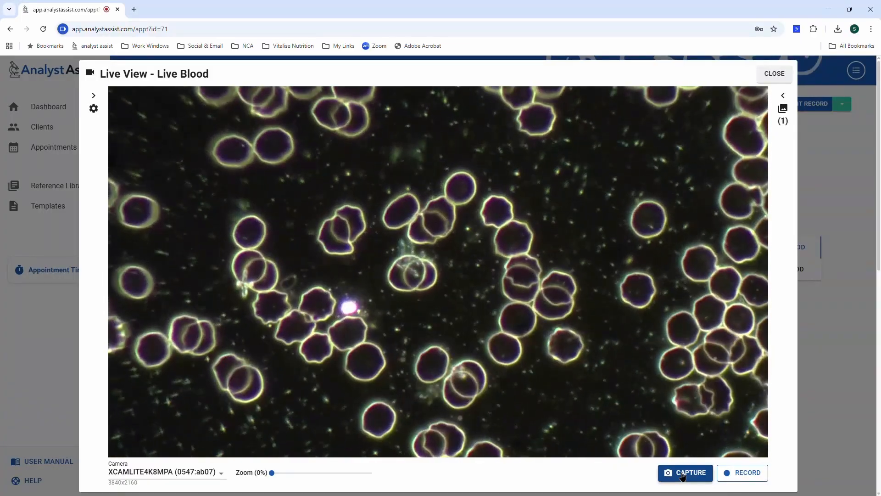
click(683, 474)
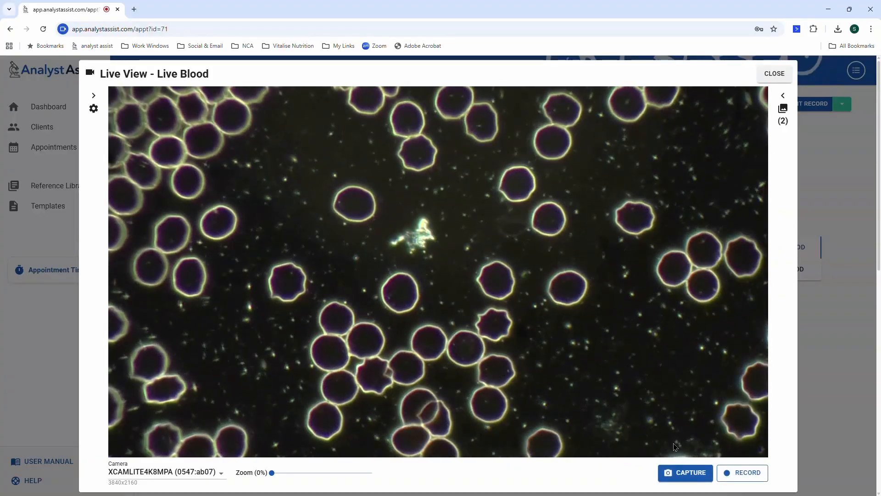
click(674, 473)
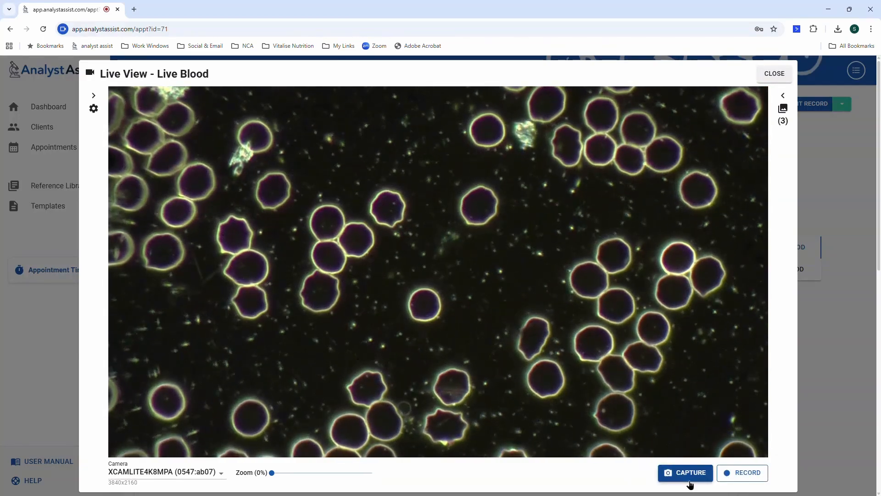
click(684, 476)
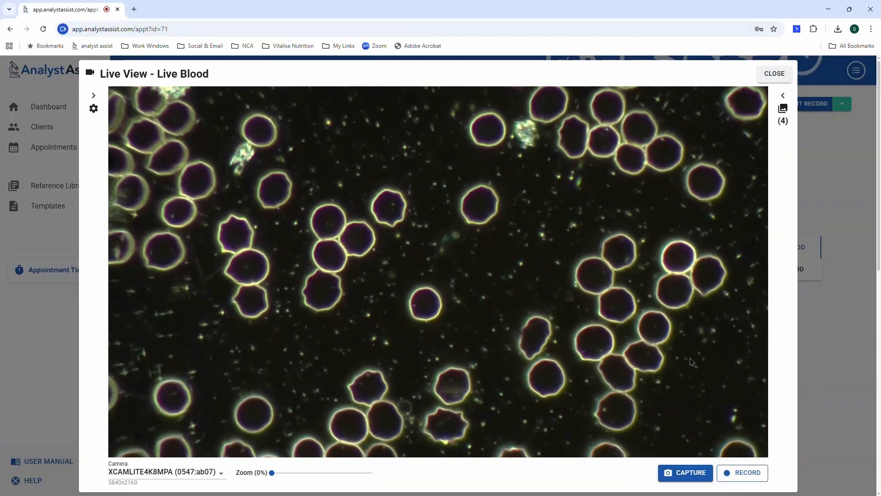
Rename the newest saved image to 'blood image 1'.
click(784, 108)
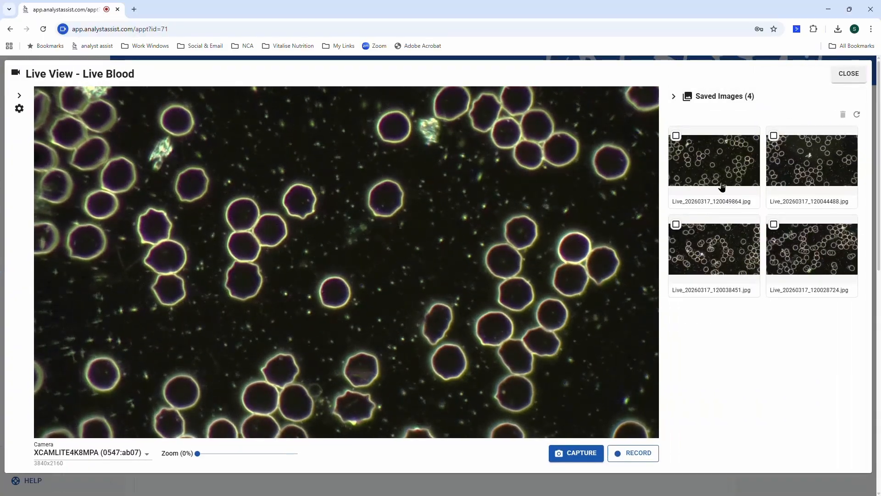
double_click(716, 201)
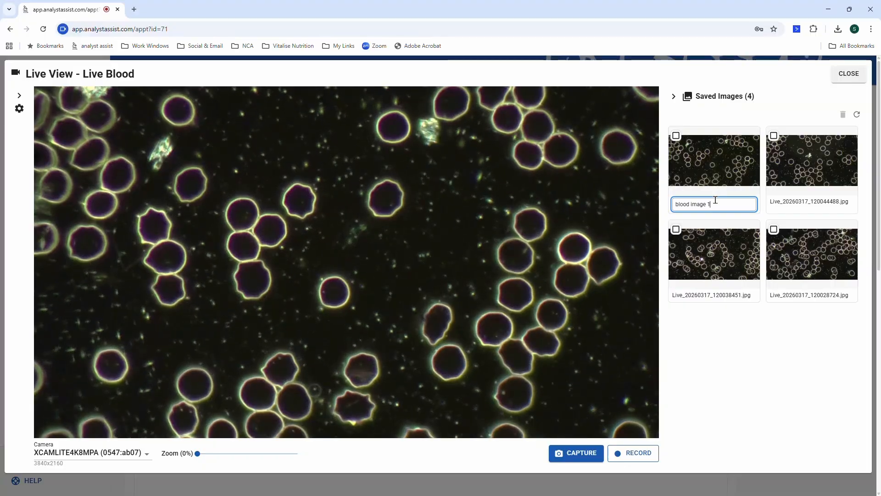
key(Return)
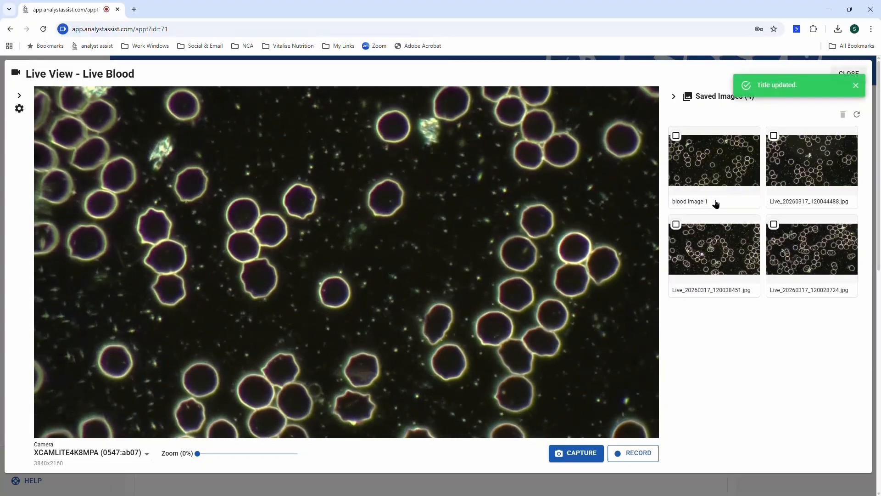
Add the image note 'This is a demonstration of adding Image Notes to thumbnails.' to blood image 1.
click(713, 157)
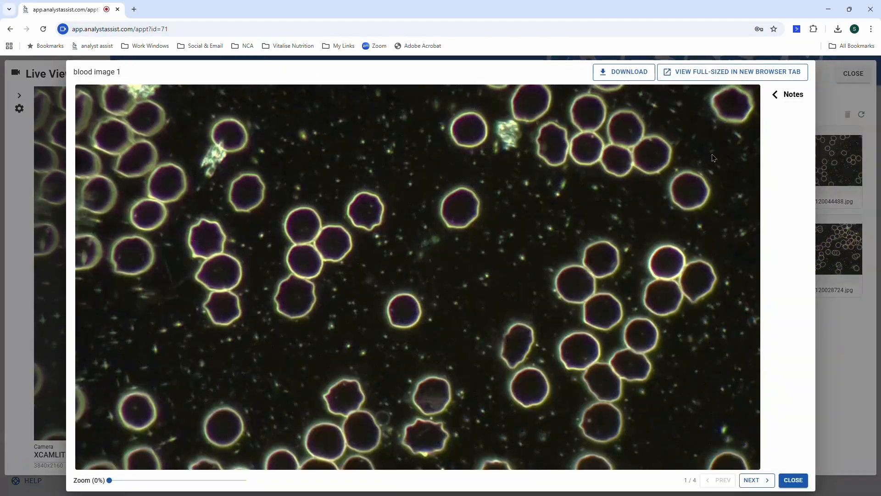
click(779, 96)
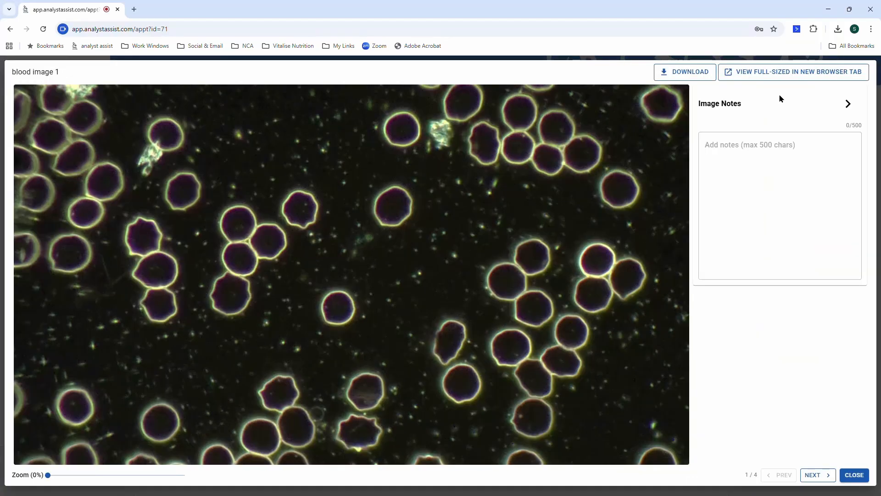
click(728, 144)
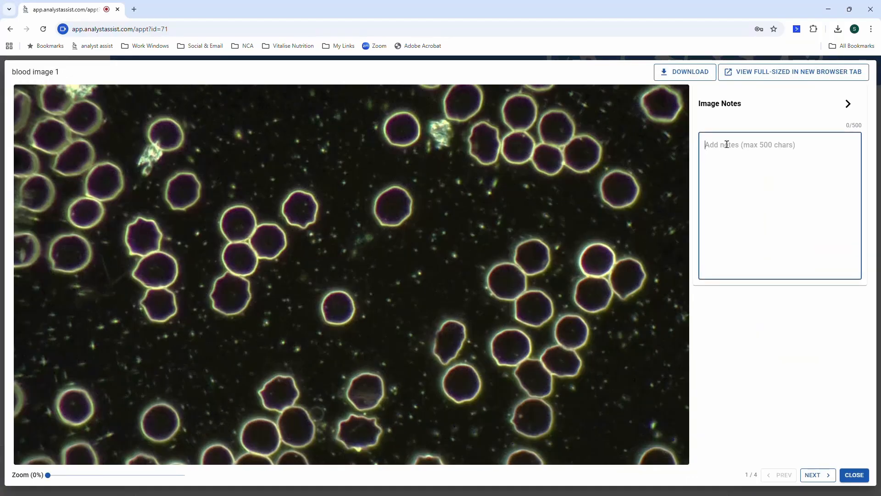
text(Thi)
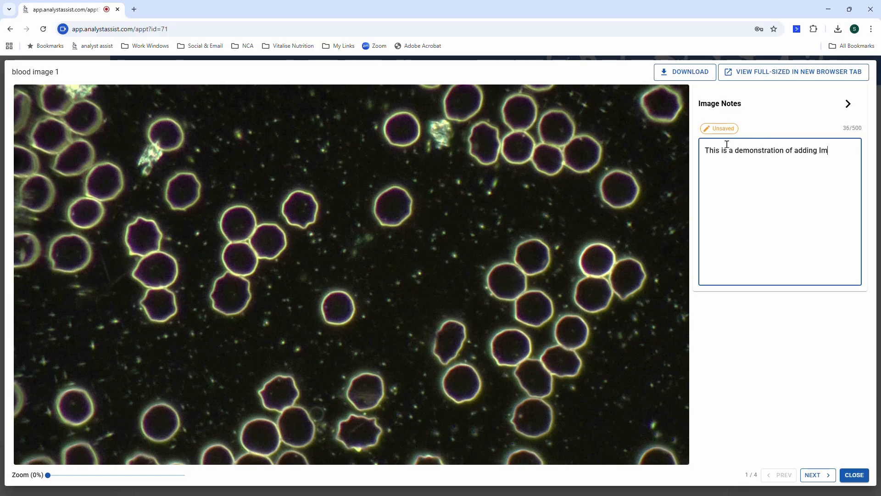
text(es to th)
text(um)
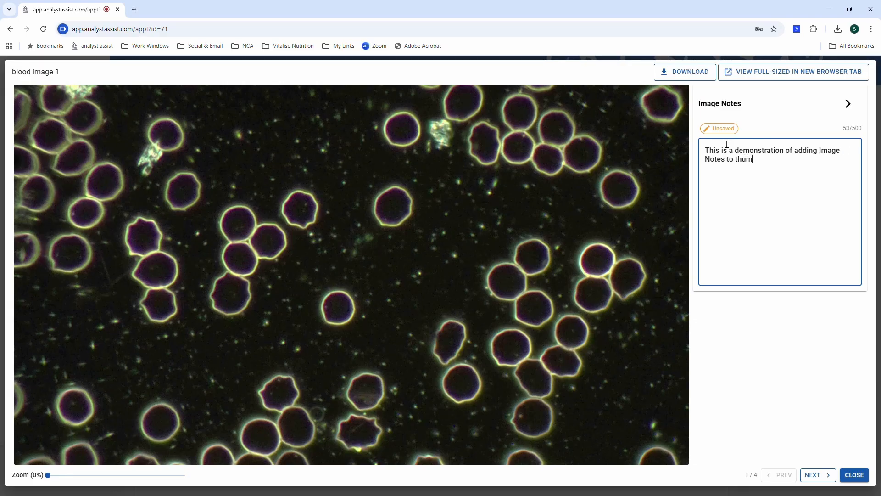
text(bnails.)
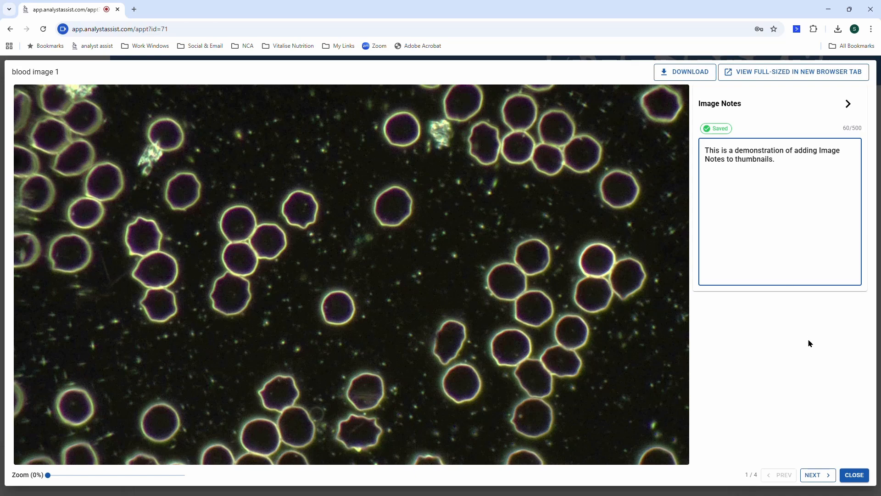
click(852, 476)
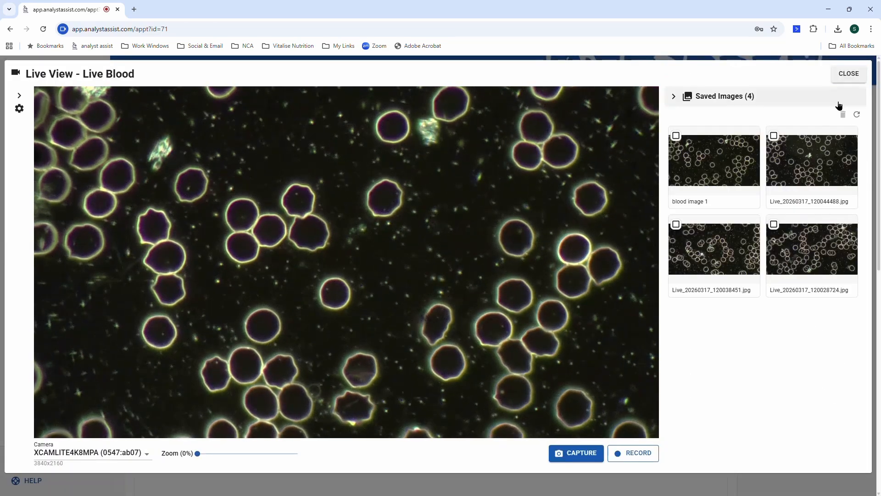
Close the Live View and review the four live blood thumbnails on the appointment page.
click(849, 76)
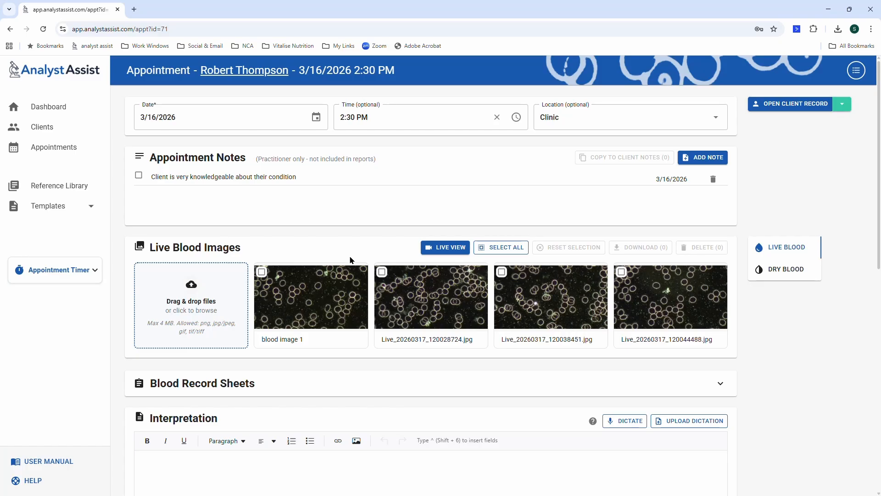
mouse_move(330, 290)
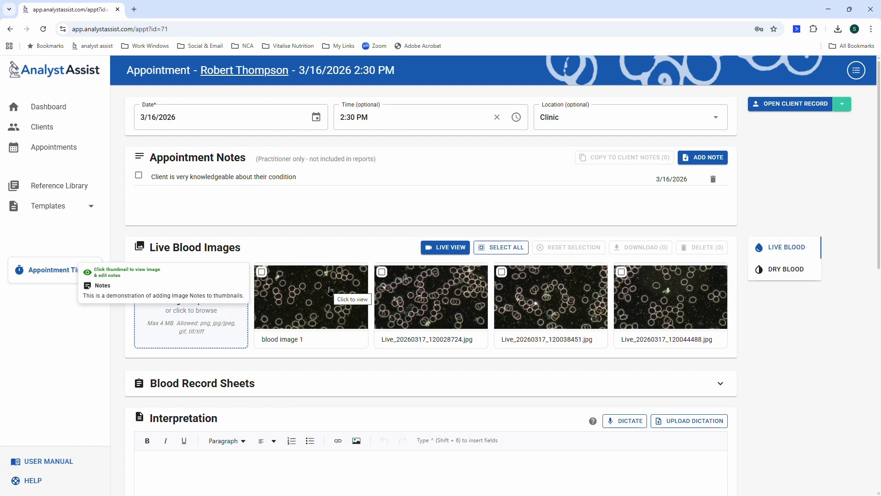
scroll(329, 291, down, 4)
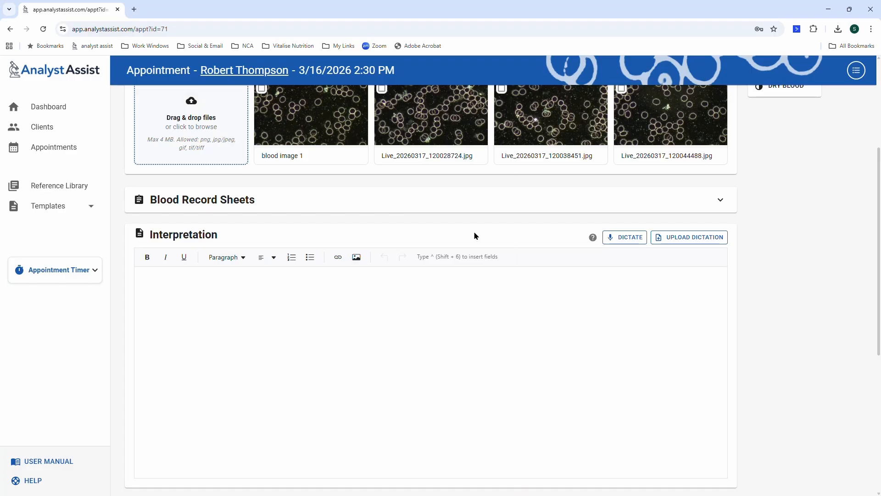
Rate the live sheet's Chylous 1, Fibrin / Filit 3 and Colloid Thecits 5.
click(490, 204)
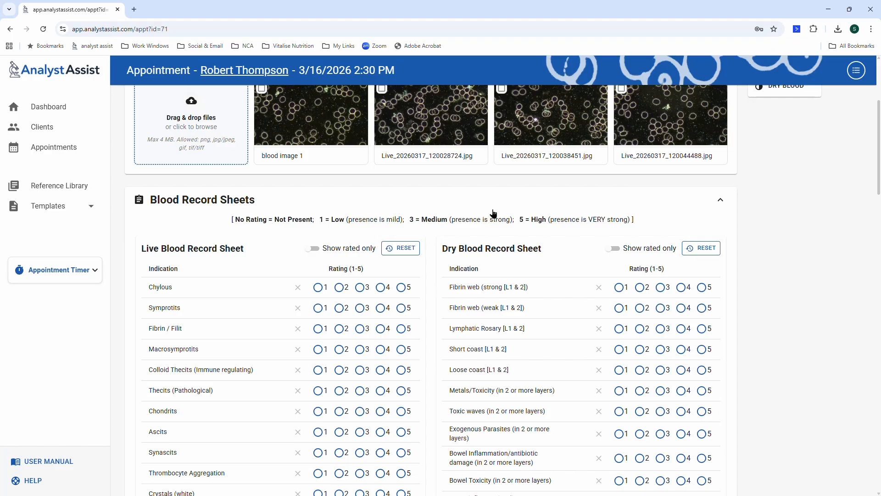
click(320, 290)
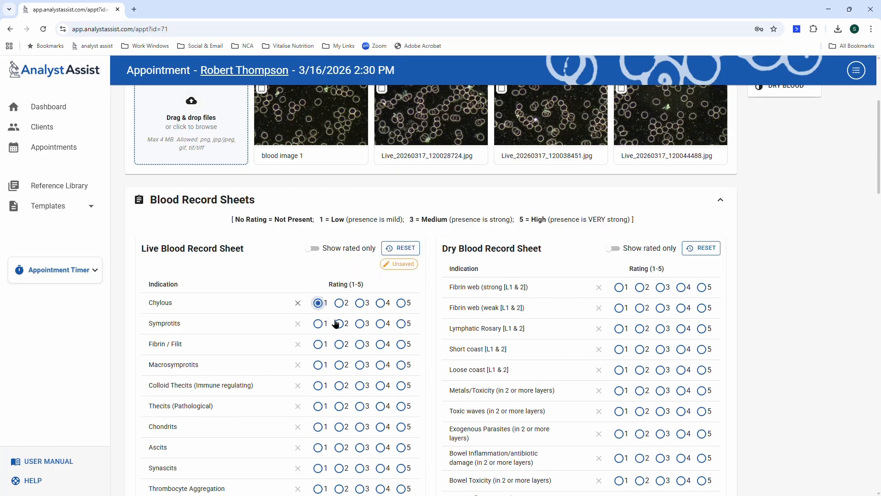
click(360, 345)
click(401, 386)
Rate dry Fibrin web (strong) 1, Lymphatic Rosary 3, Loose coast 5; show rated rows only on both sheets.
click(619, 287)
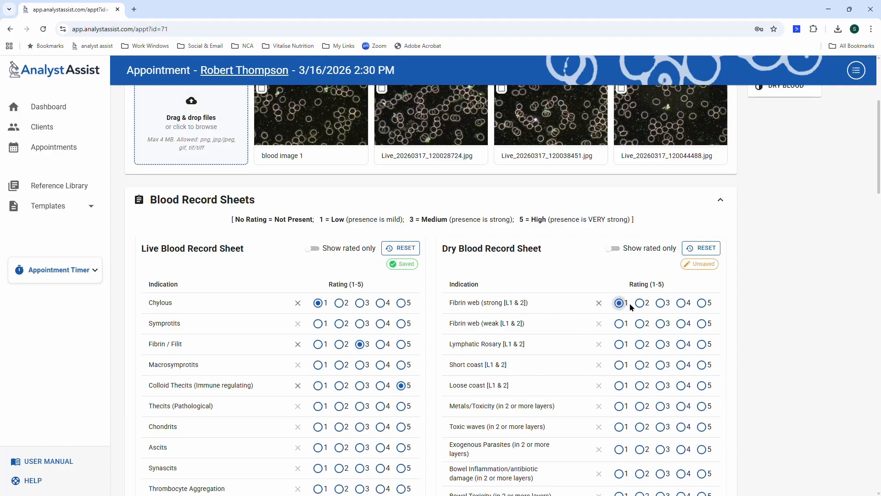
click(663, 347)
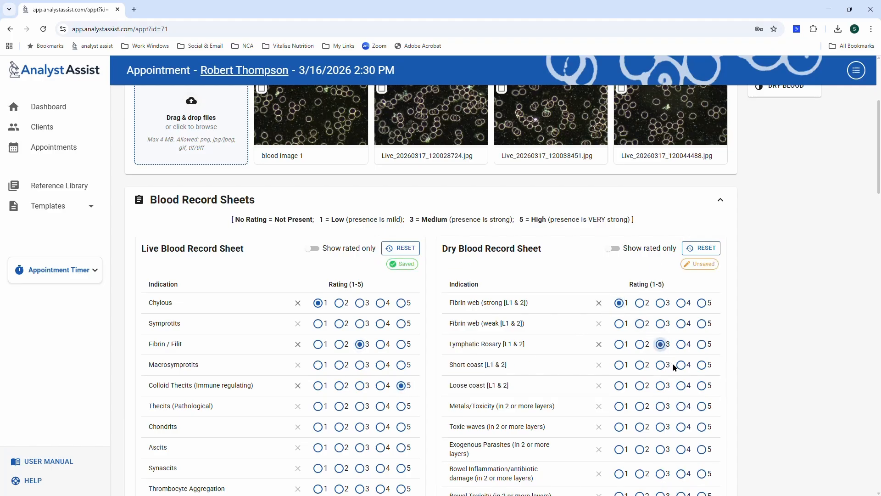
click(702, 386)
click(310, 251)
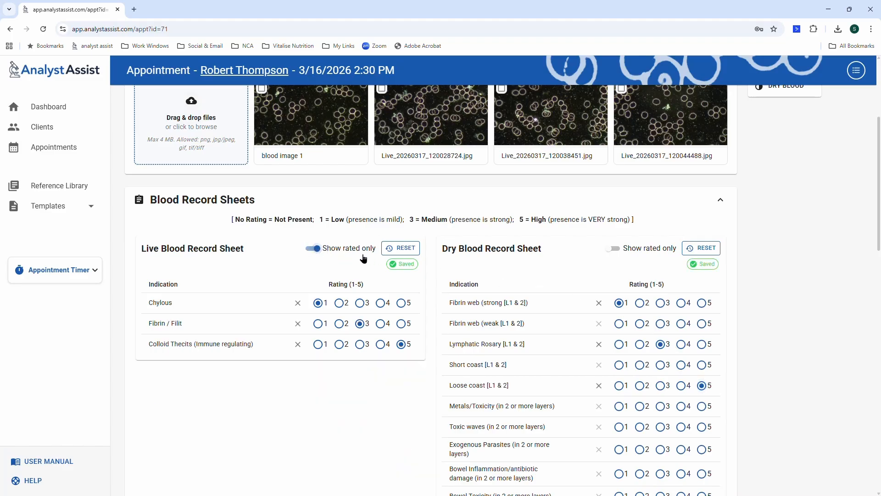
click(608, 251)
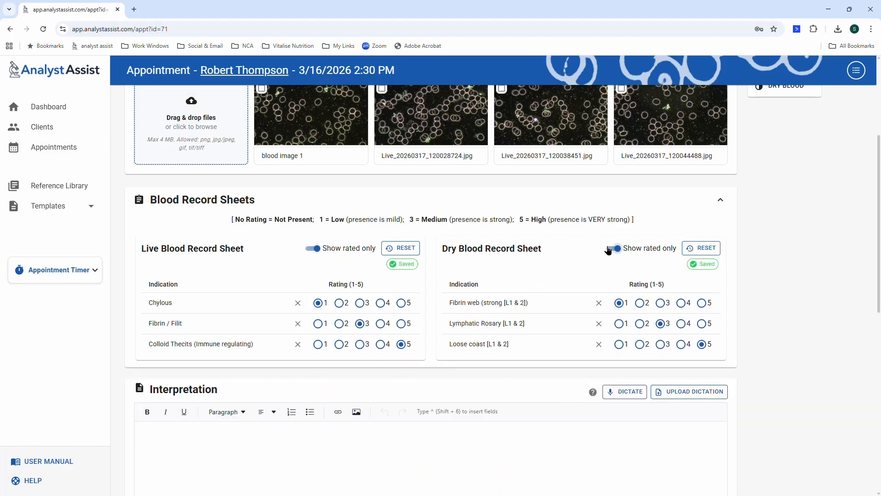
scroll(545, 271, down, 3)
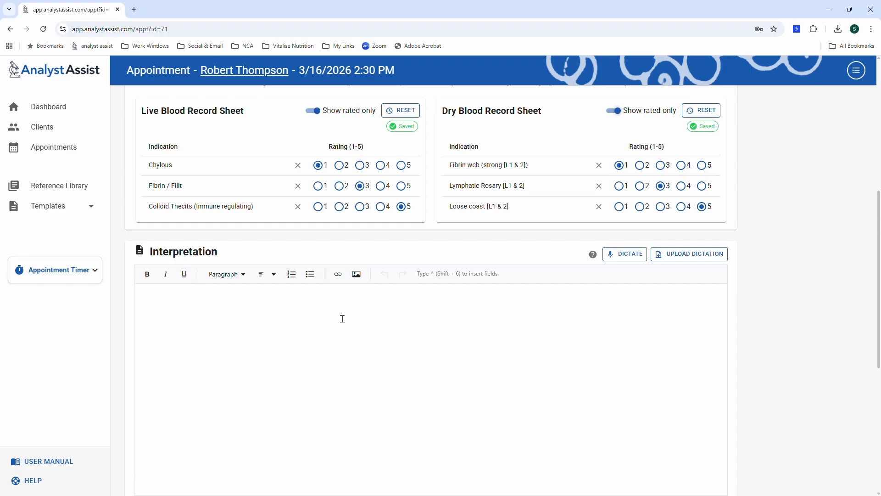
Write 'I can add my interpretations and thoughts from the analysis session here' with 'interpretations and thoughts' in bold.
click(178, 294)
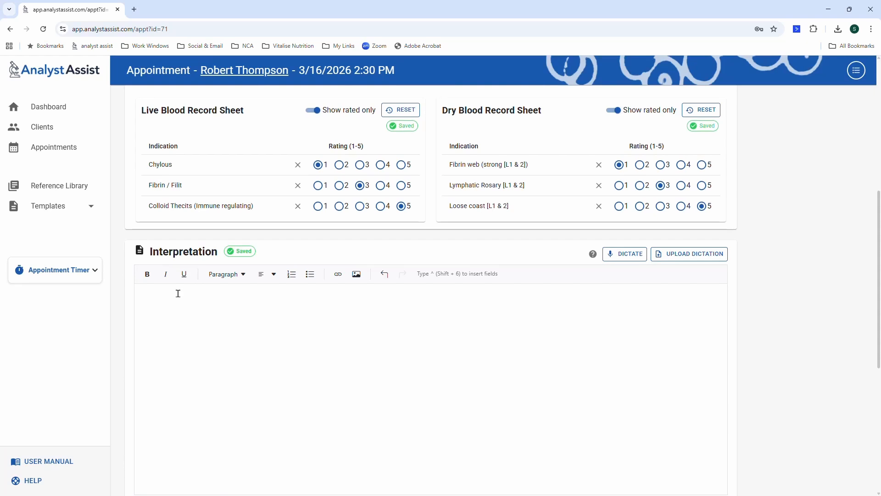
text(I can add my interpre)
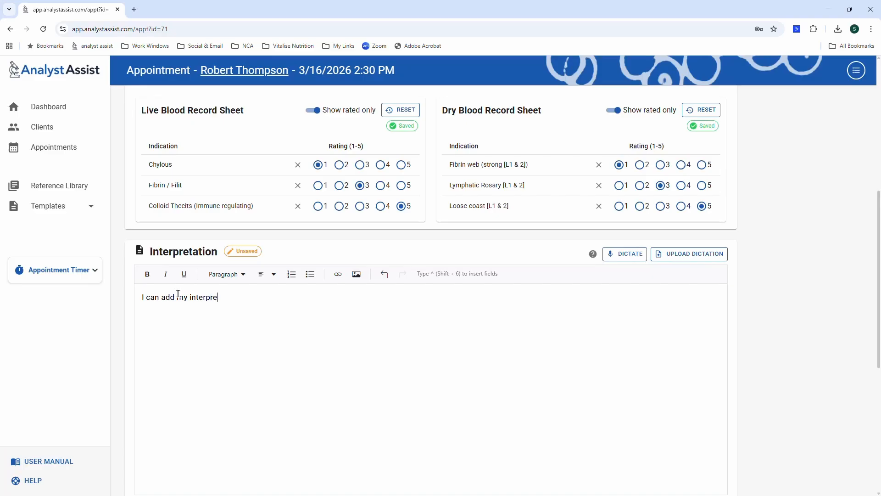
text(tations and thoughts from the anal)
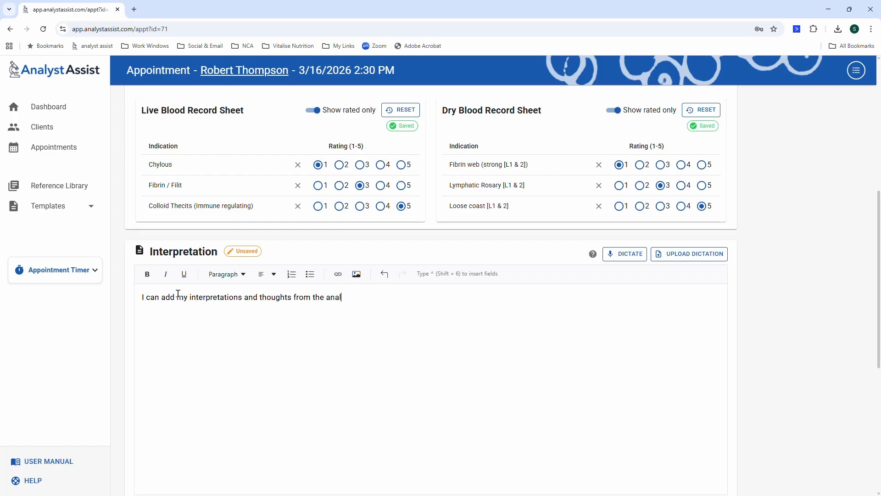
text(ysis session here.)
double_click(215, 299)
drag(216, 299, 267, 297)
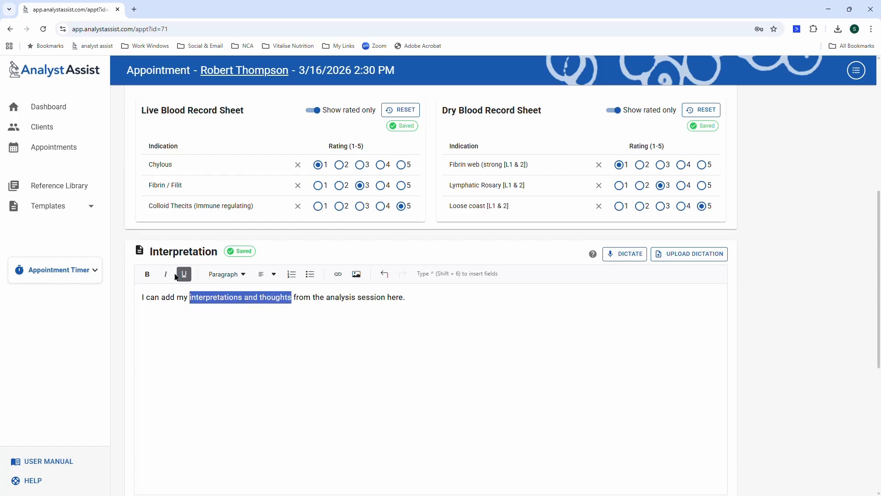
click(147, 275)
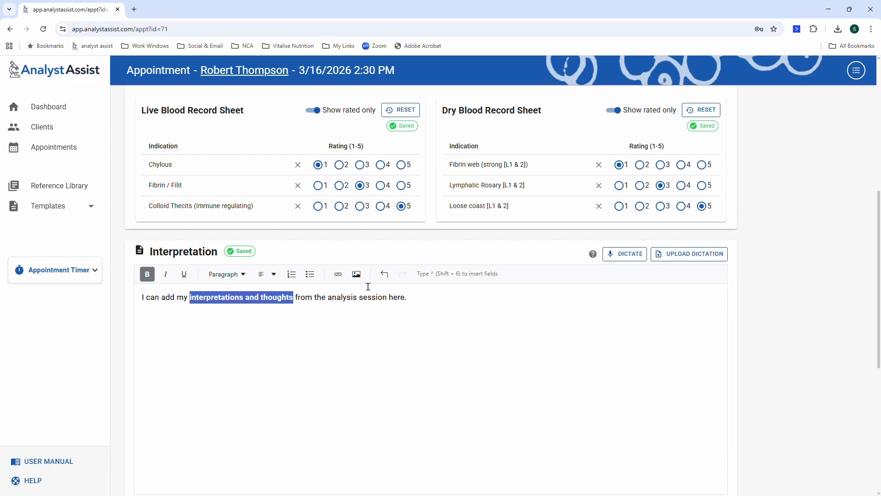
click(443, 295)
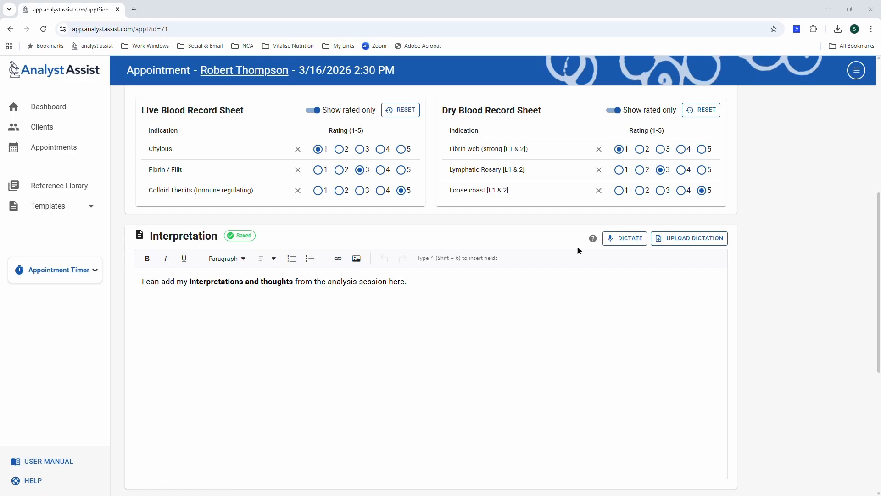
Dictate Interpretation notes with a two-item bulleted and numbered list, undoing one wrong sentence.
mouse_move(591, 244)
click(642, 241)
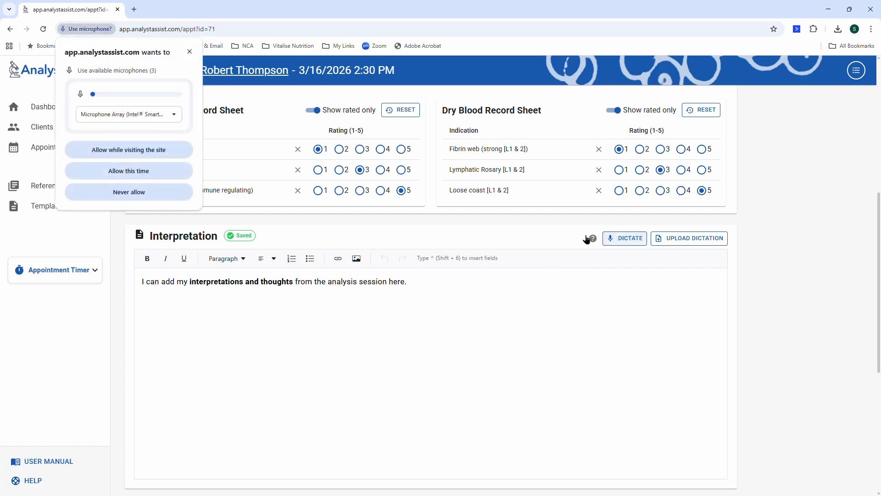
click(164, 154)
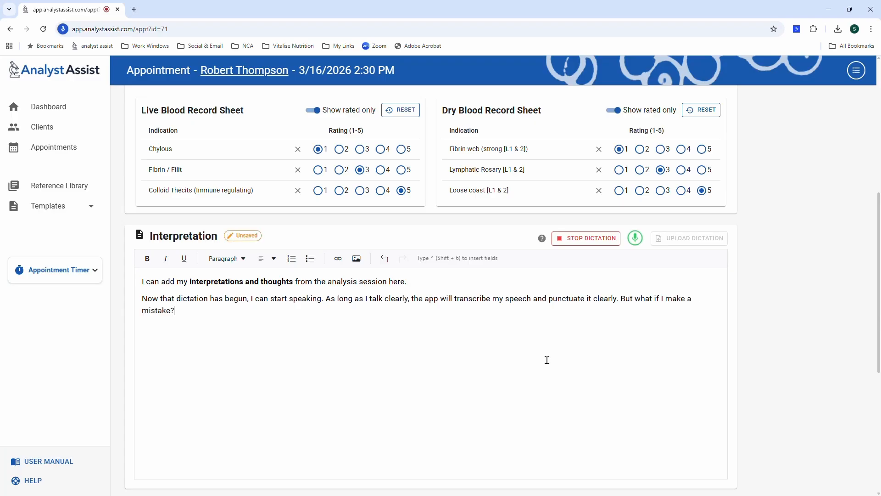
key(ctrl+z)
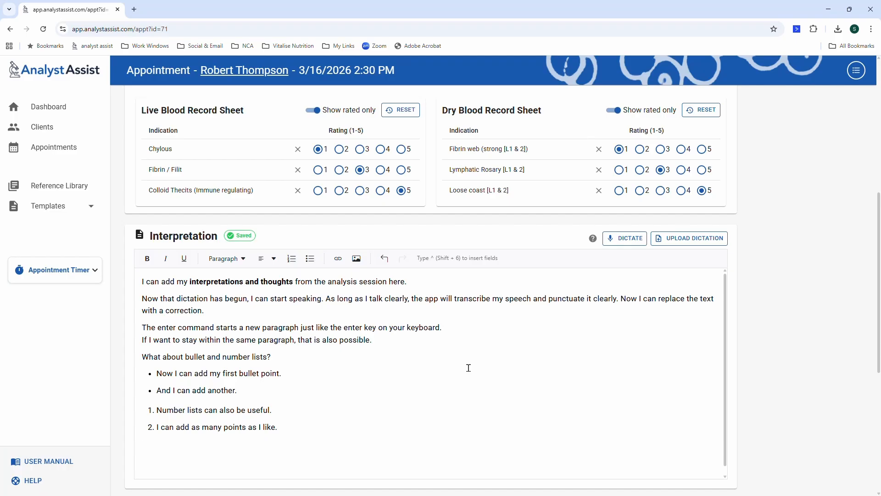
scroll(469, 368, down, 1)
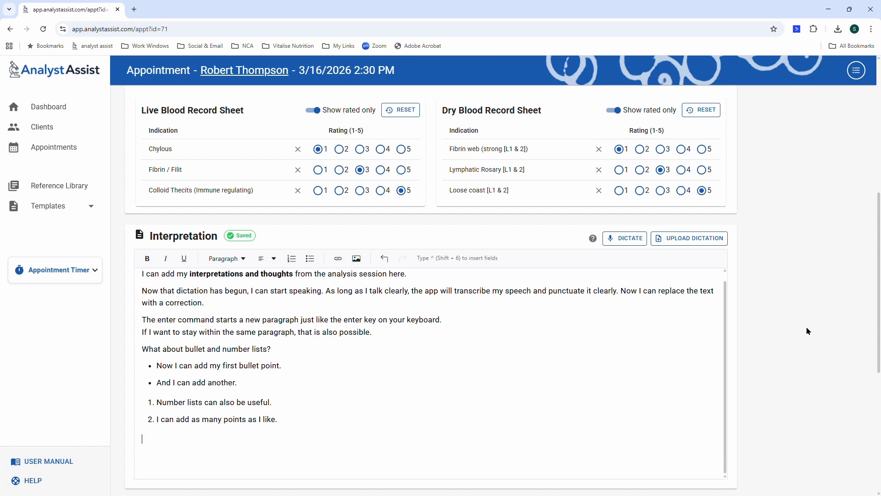
Type 'Follow all my recommendations to improve your health' in the Recommendations notes.
scroll(771, 351, down, 3)
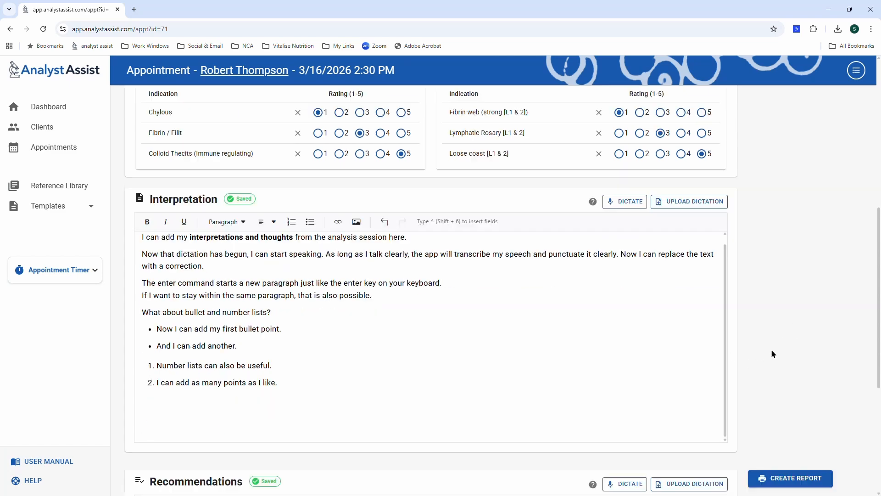
scroll(810, 289, down, 2)
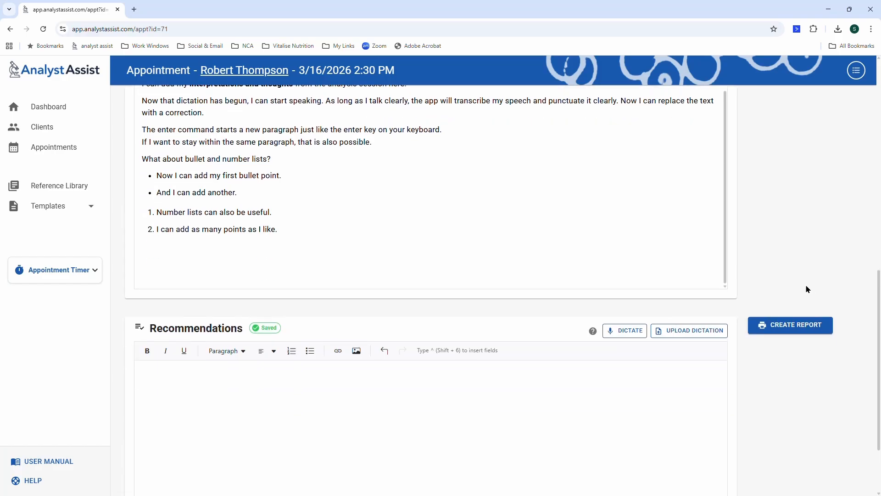
click(180, 328)
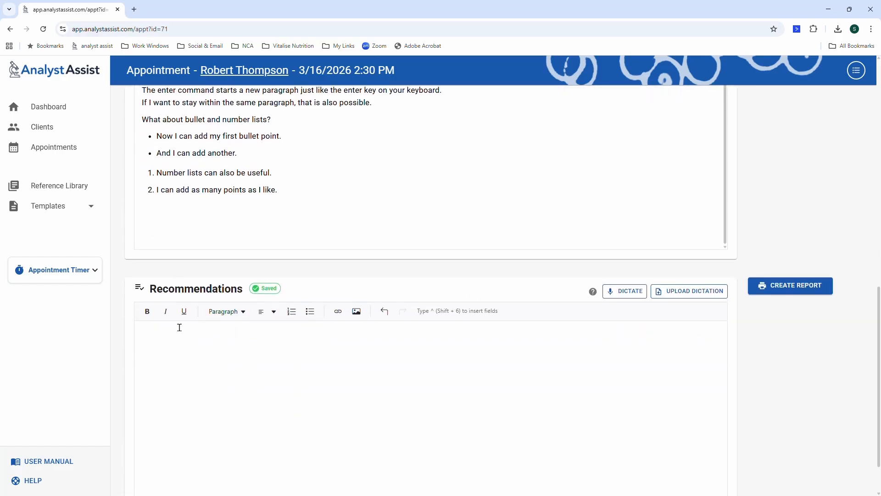
text(Follow all my recommendations to imp)
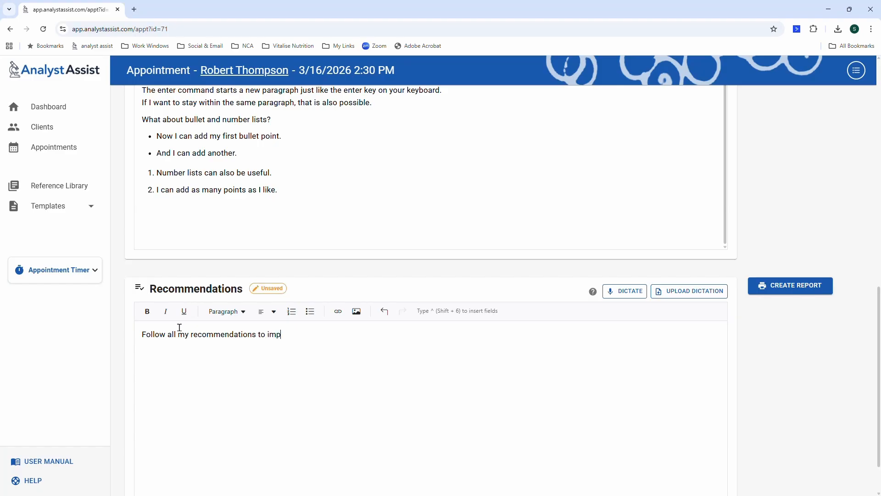
text(rove your health.)
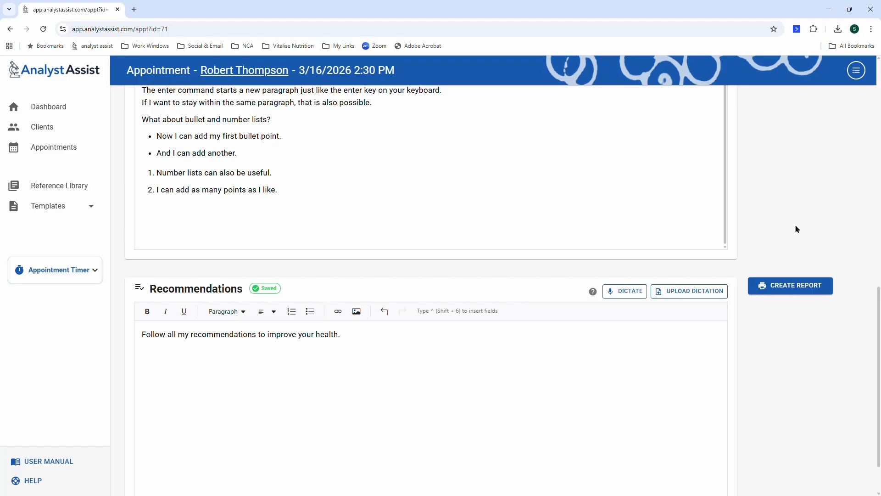
Include the first two Live Blood images in the report.
scroll(797, 230, up, 7)
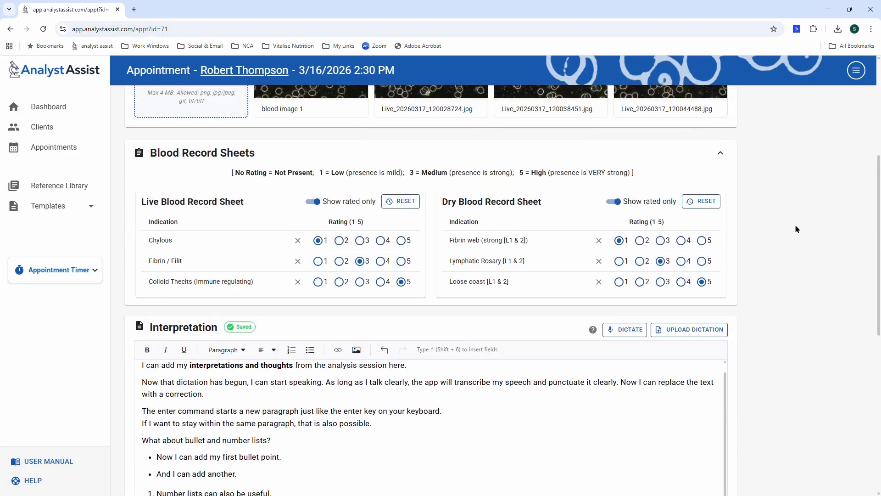
scroll(797, 230, up, 1)
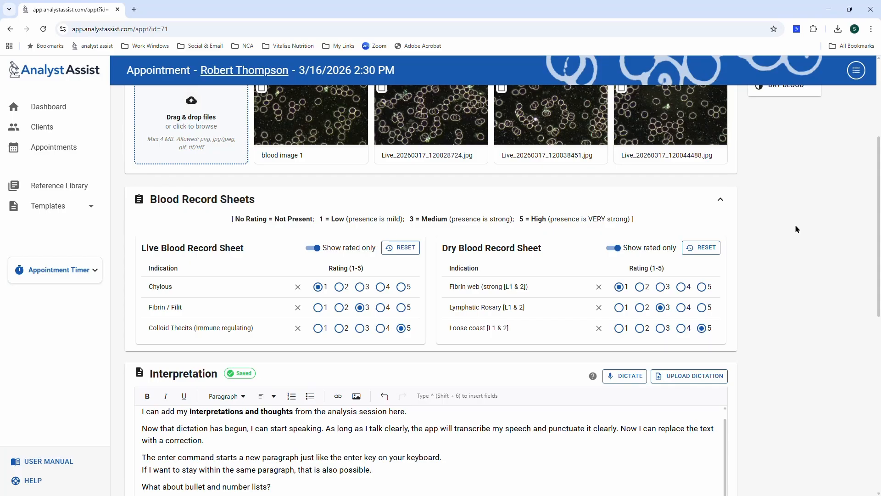
scroll(797, 229, up, 1)
scroll(797, 229, down, 1)
scroll(797, 229, up, 2)
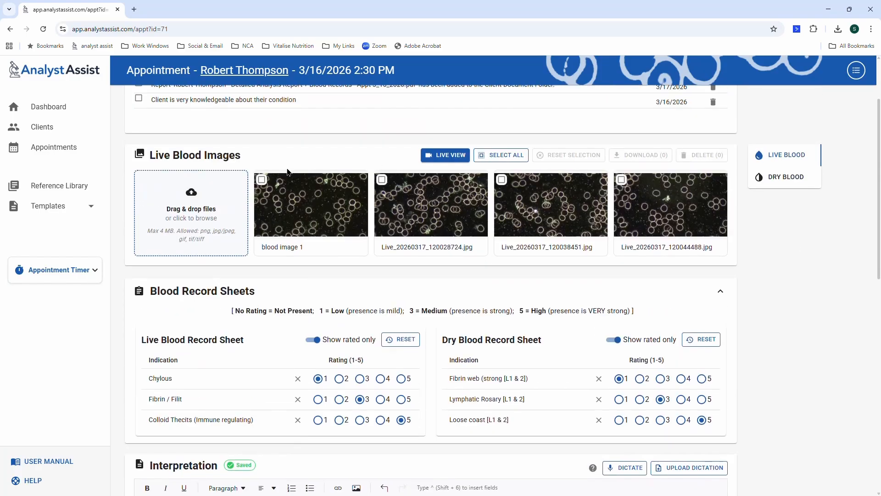
click(262, 179)
click(383, 181)
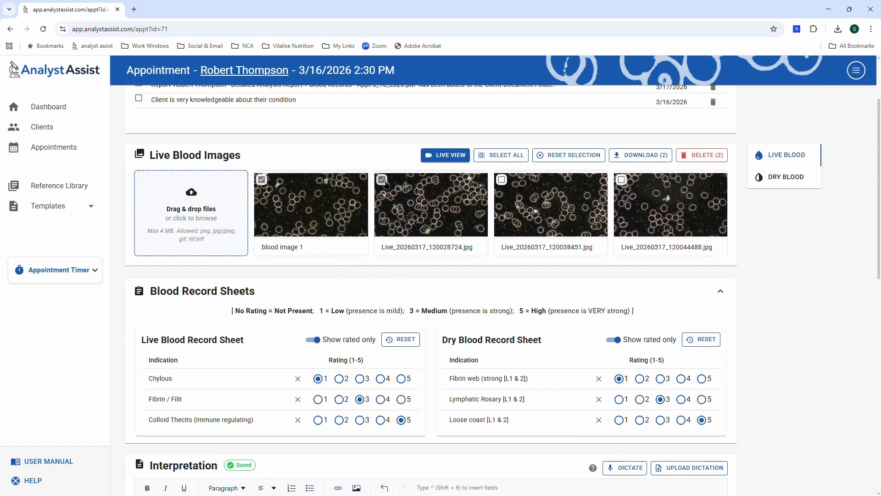
Include dry blood images IMG_0403, IMG_0405 and IMG_0406 in the report.
click(782, 177)
click(260, 179)
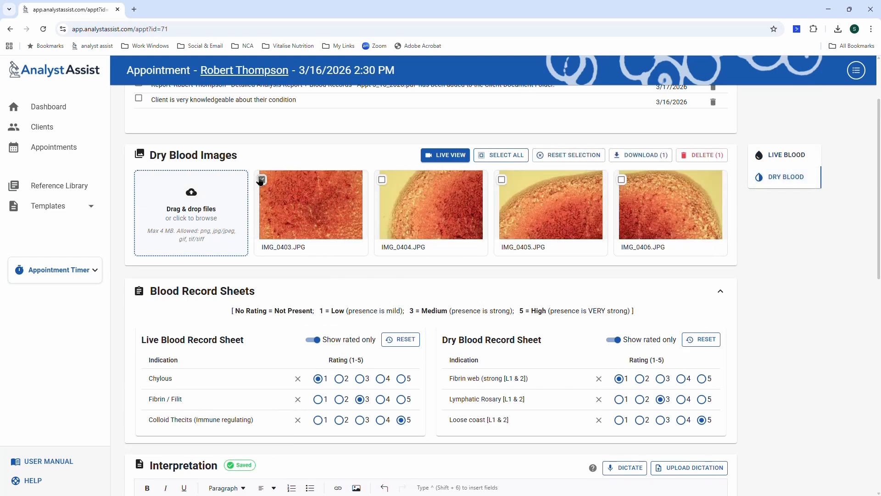
click(502, 180)
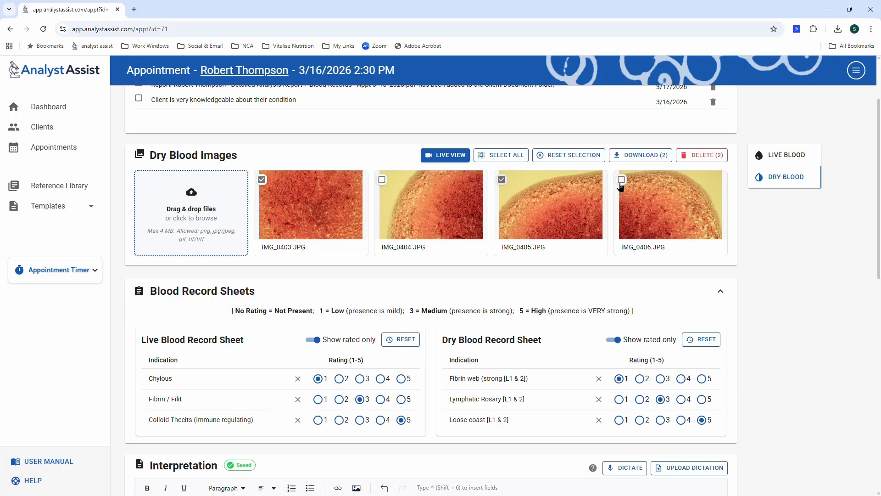
click(622, 180)
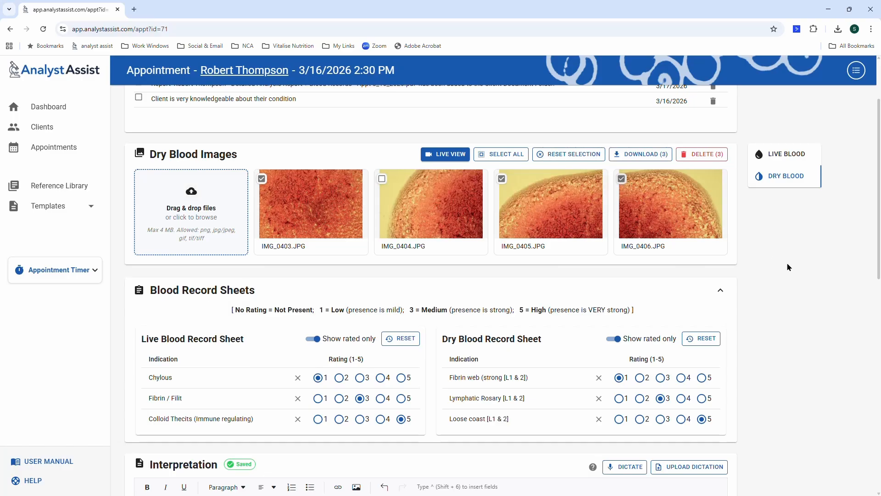
scroll(788, 269, down, 10)
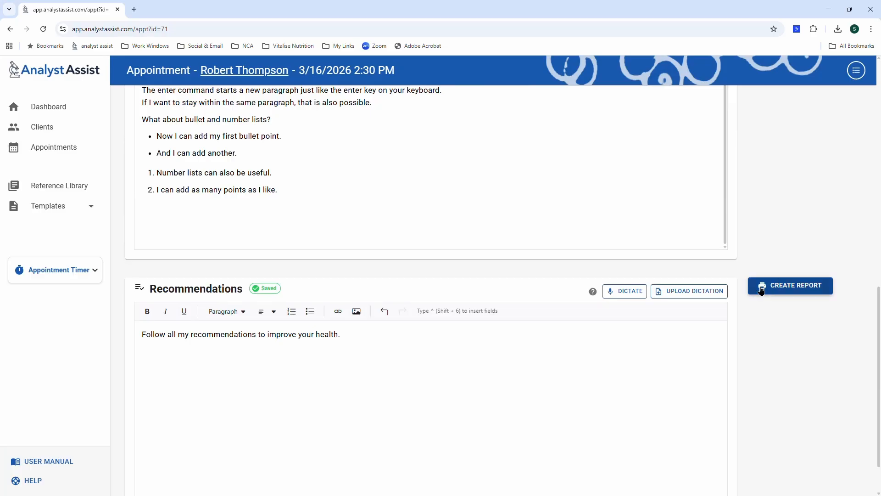
Create a report preview using the Detailed Analysis Report + Blood Records template.
click(800, 292)
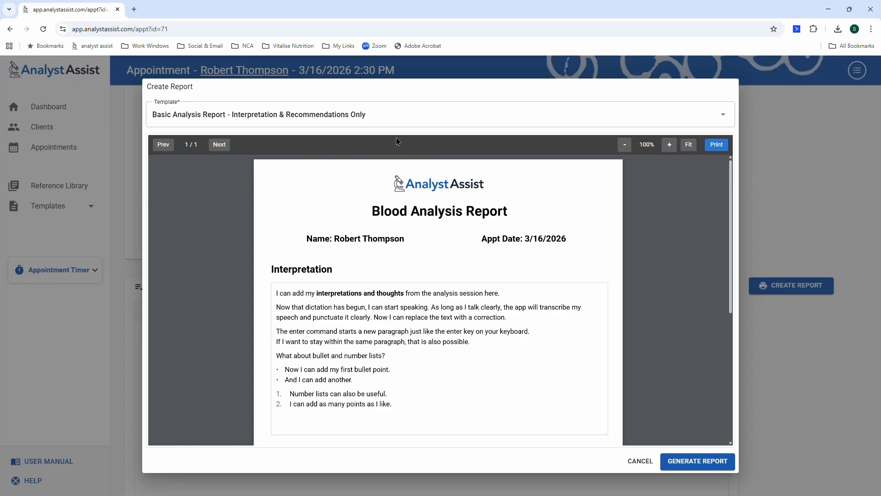
click(395, 114)
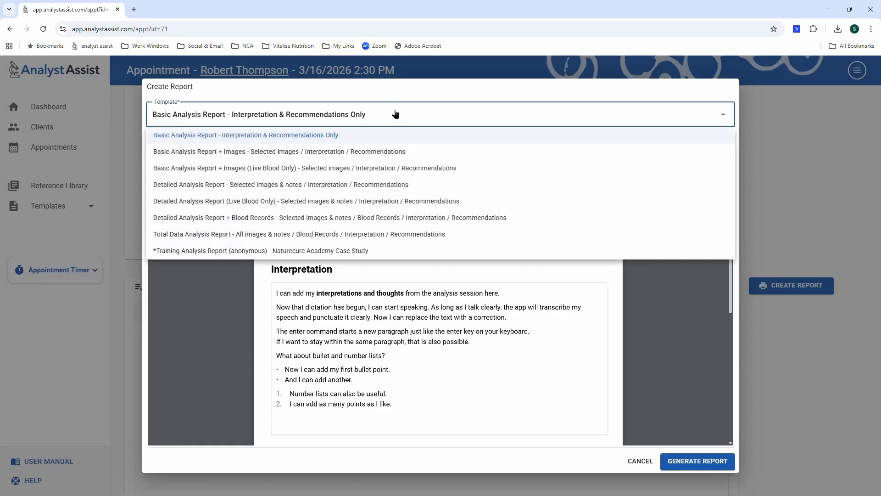
click(345, 217)
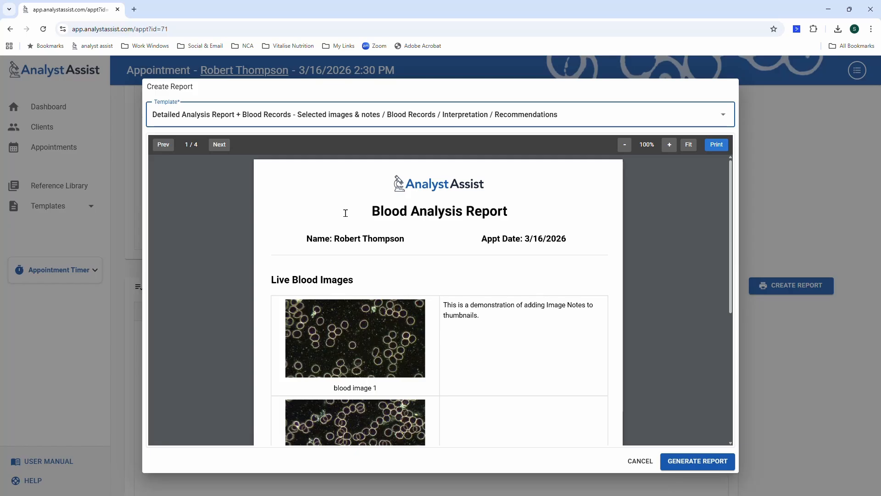
Page the preview past the dry blood images and record sheets to page 4/4.
scroll(510, 264, down, 5)
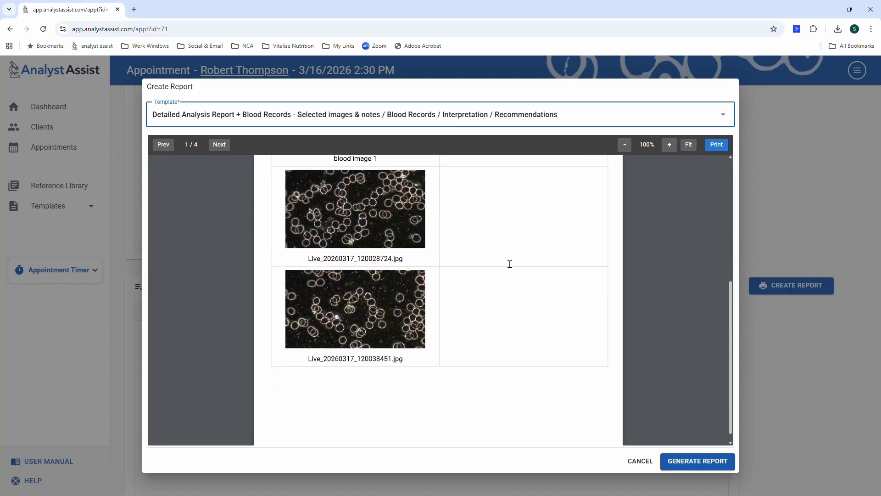
scroll(510, 264, up, 5)
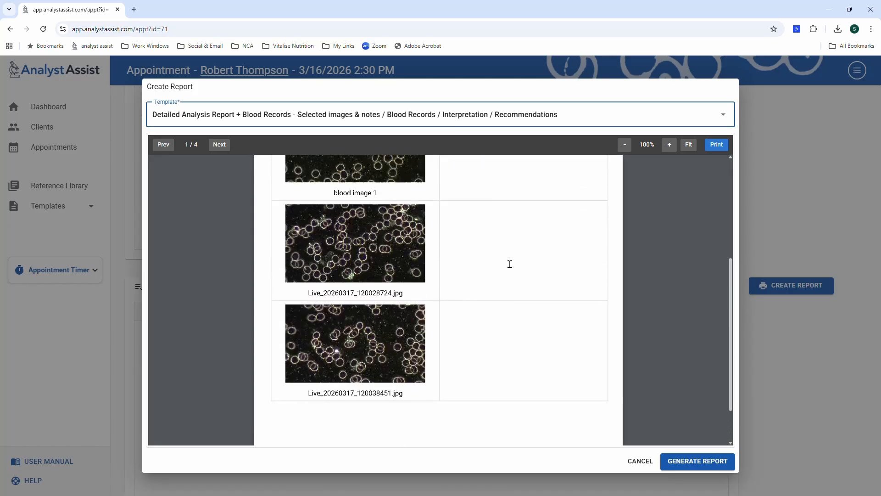
click(219, 144)
scroll(435, 241, up, 1)
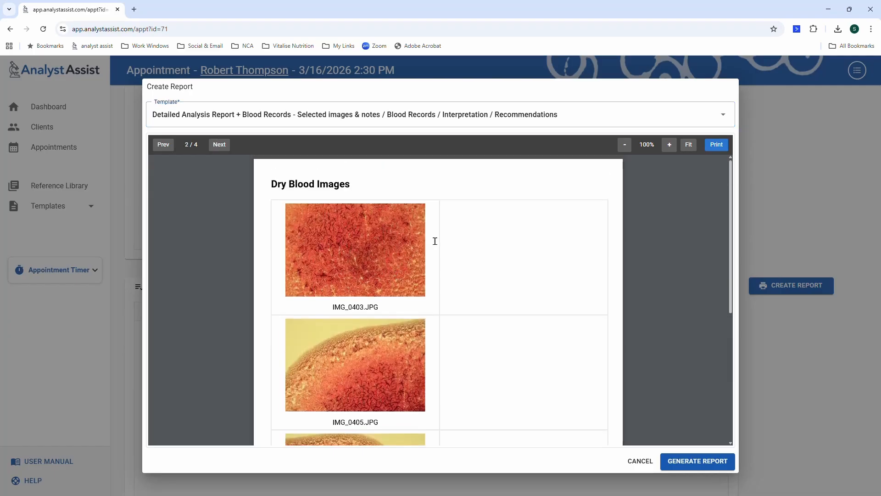
scroll(525, 268, down, 5)
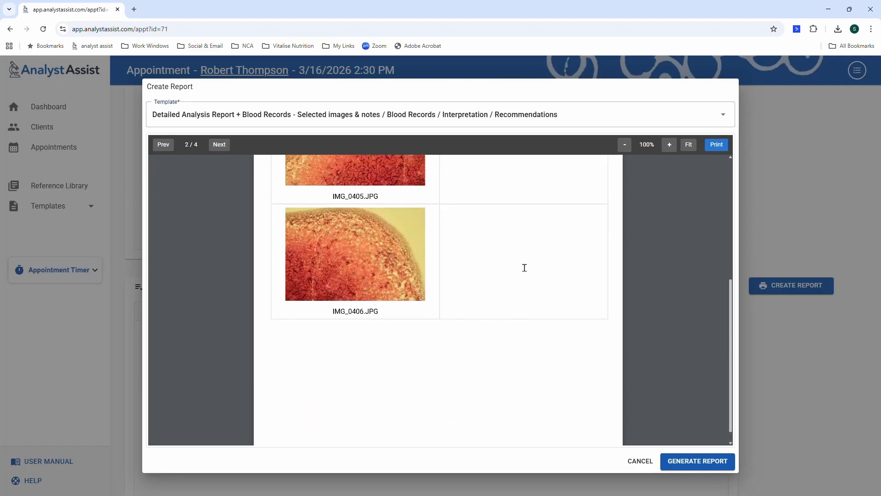
scroll(525, 268, up, 5)
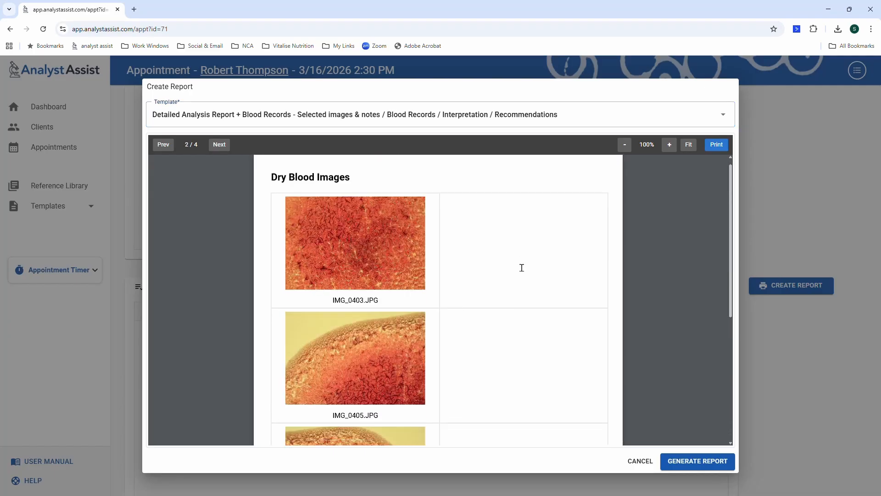
click(216, 145)
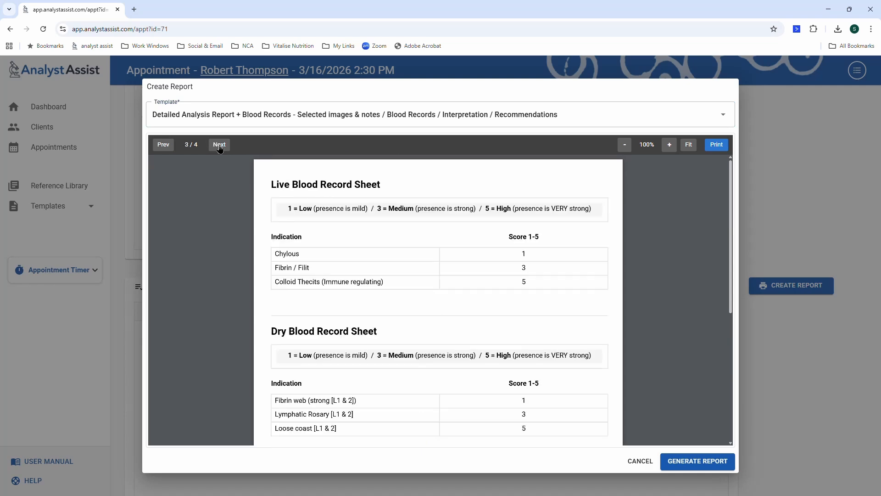
scroll(439, 219, down, 4)
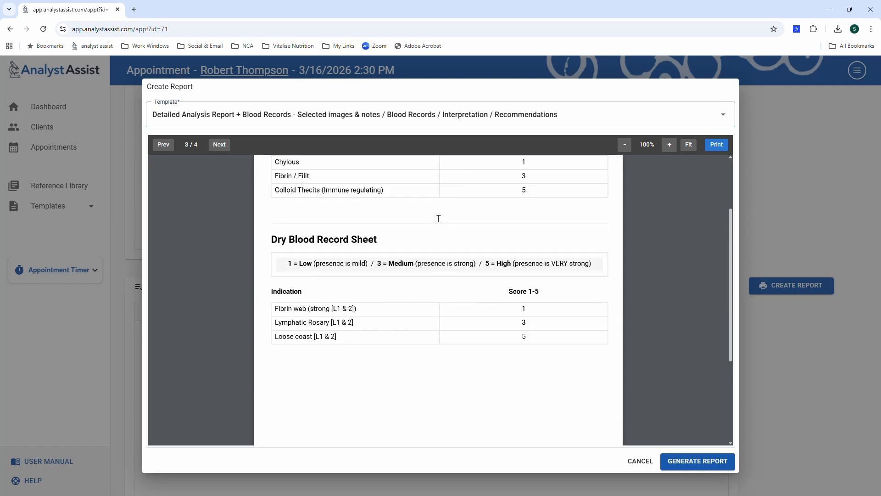
scroll(439, 219, up, 4)
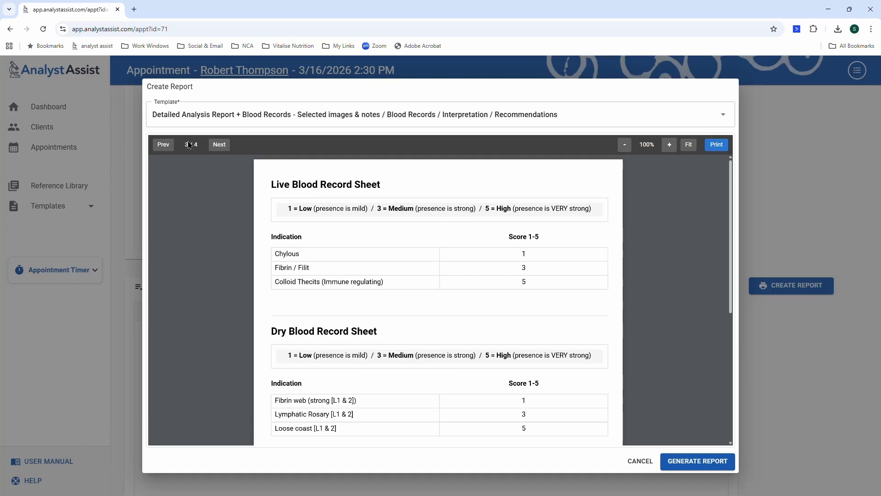
click(214, 145)
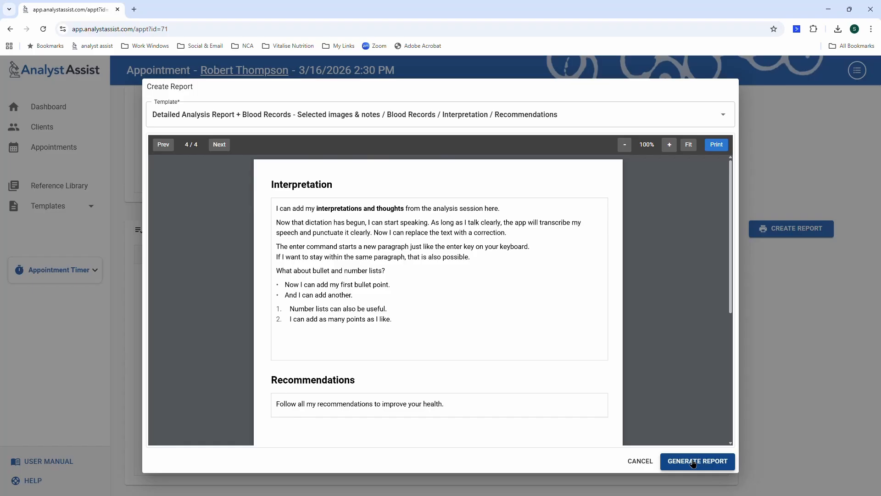
Generate the report, then view and close the saved PDF in the Client Document Folder.
click(694, 461)
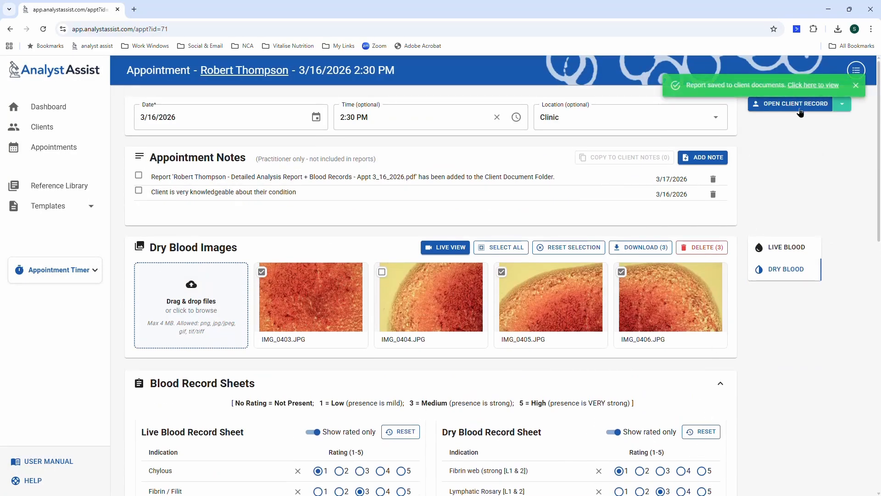
click(812, 91)
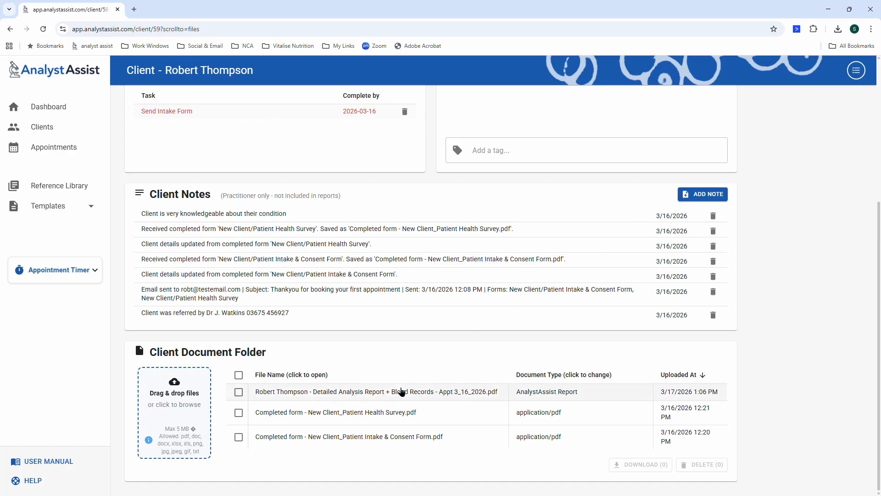
click(339, 392)
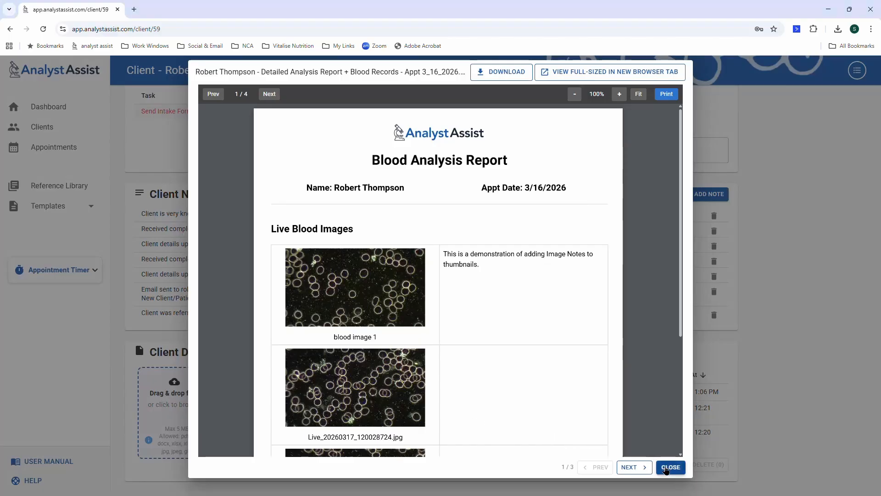
click(670, 467)
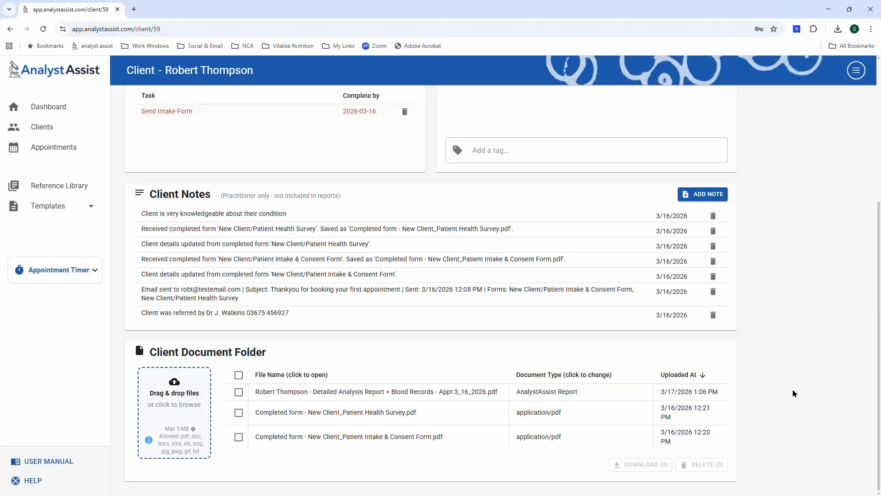
scroll(793, 388, up, 5)
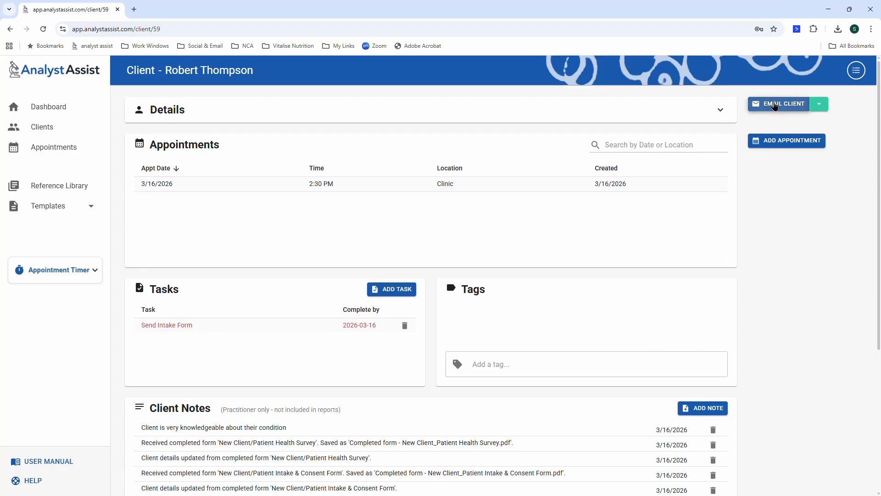
Start a client email from the 'Post-appointment Report - Existing Client/Patient' template.
click(775, 106)
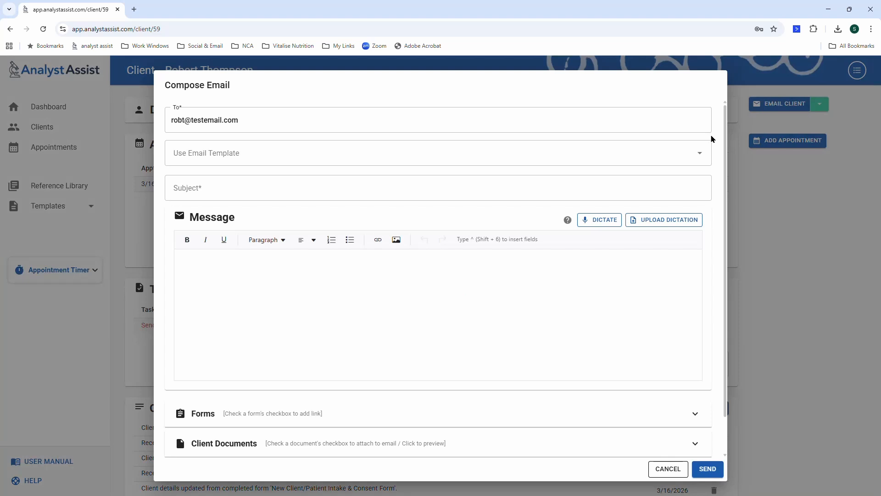
click(498, 155)
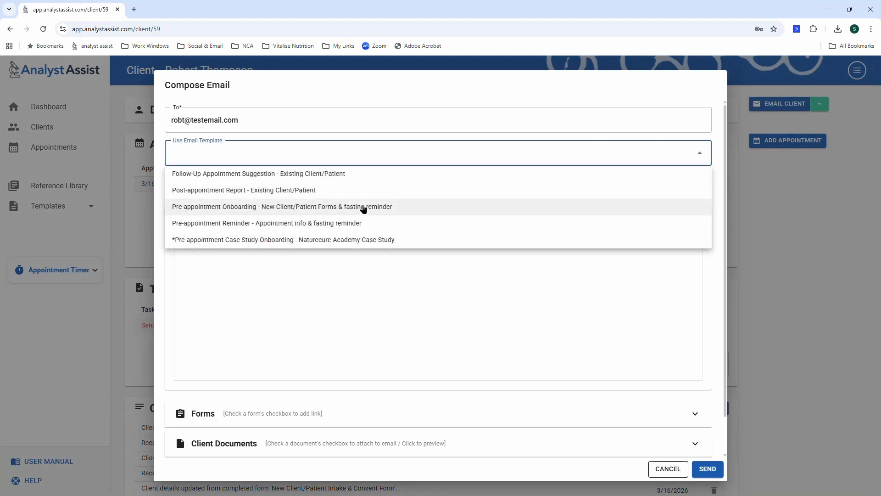
click(370, 192)
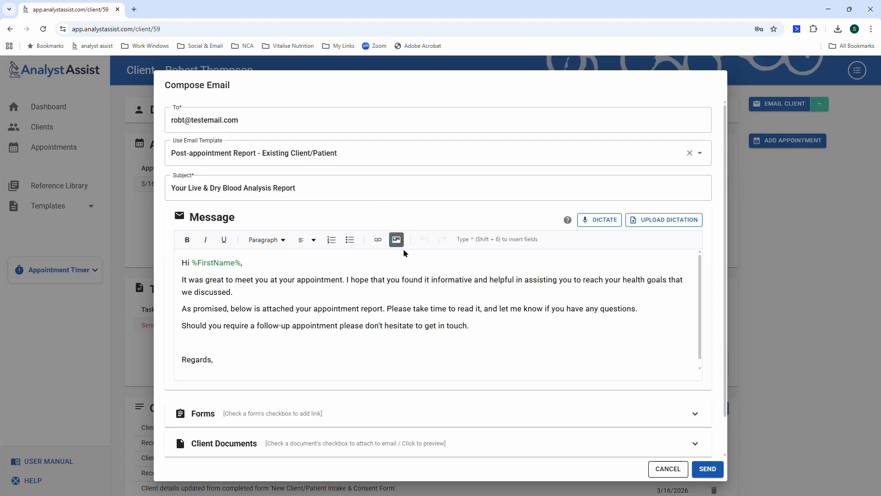
Add the sender's name on a new line under 'Regards,'.
scroll(293, 303, down, 1)
click(235, 316)
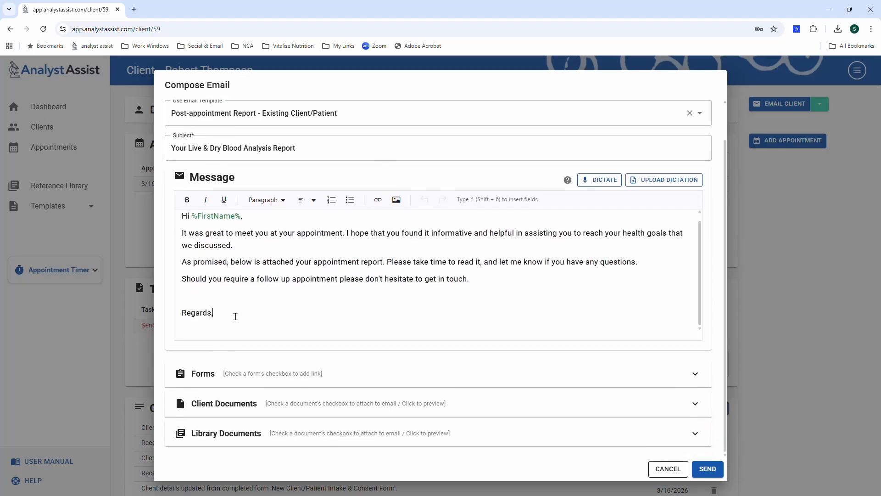
key(Return)
text(Paul)
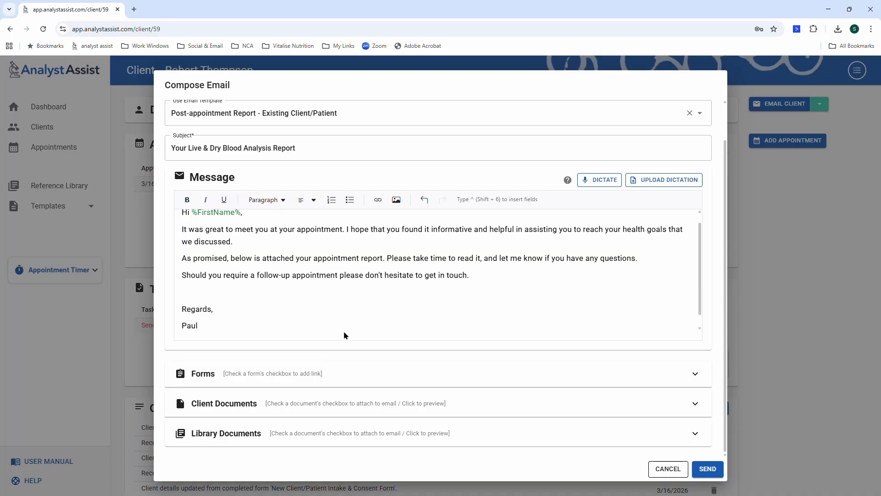
scroll(350, 320, down, 1)
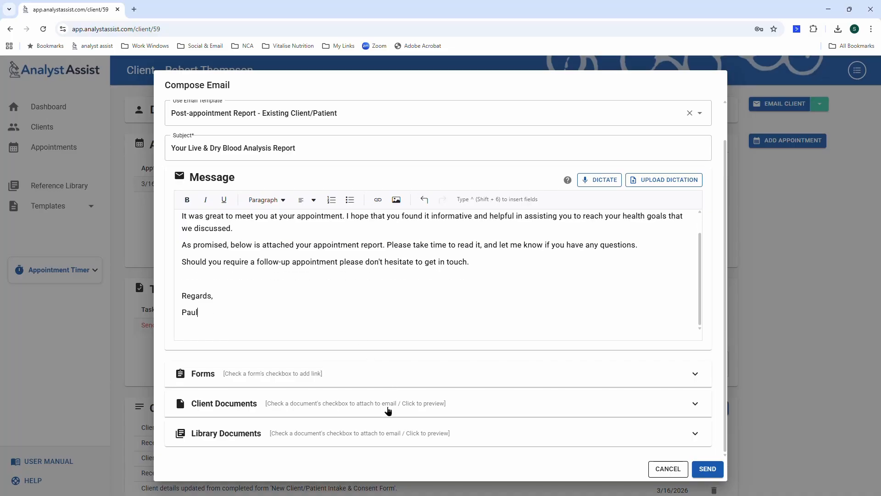
Attach the detailed analysis report from Client Documents.
click(388, 404)
scroll(388, 404, down, 2)
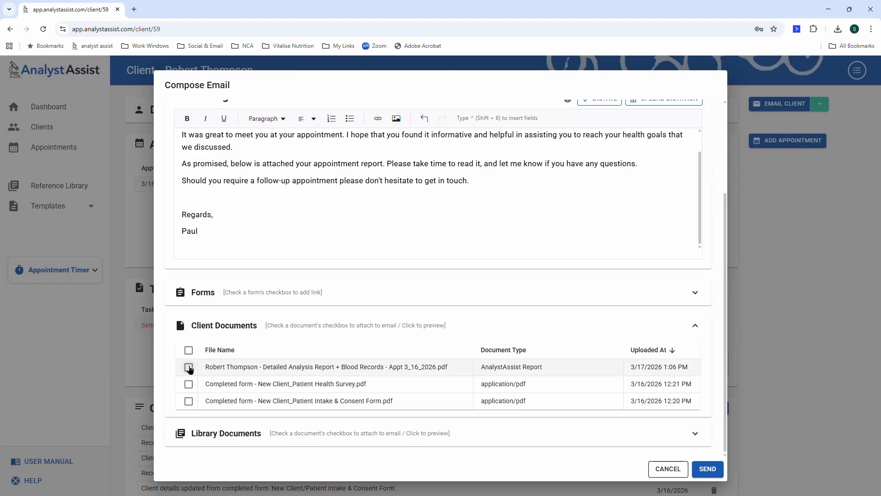
click(189, 367)
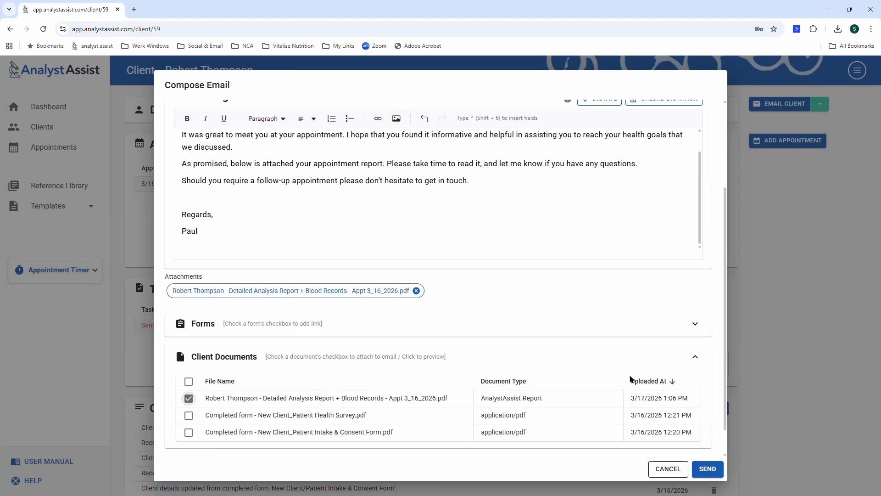
click(696, 360)
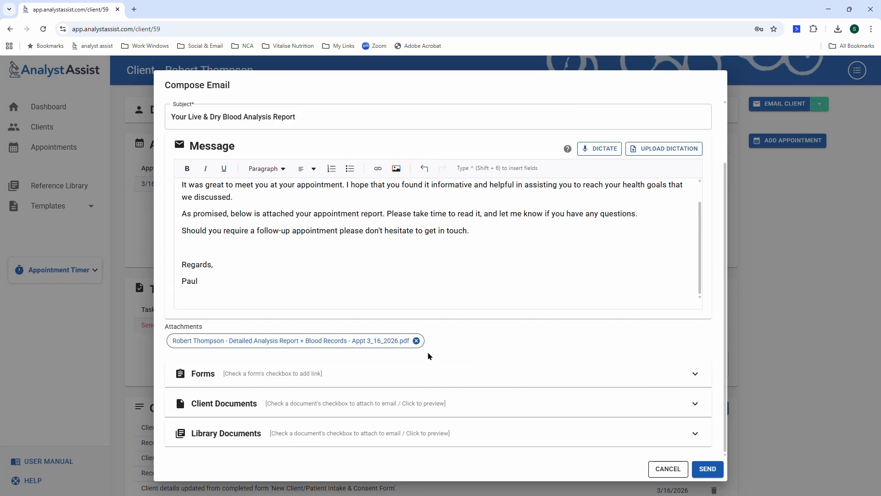
Attach the library's Gluten-Free Diet and Other Celiac Disease Therapies Current.pdf.
click(312, 434)
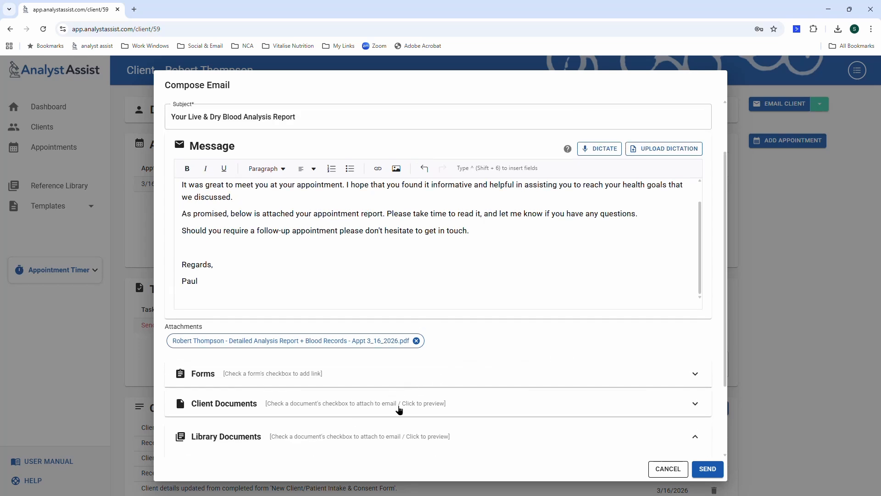
scroll(399, 410, down, 2)
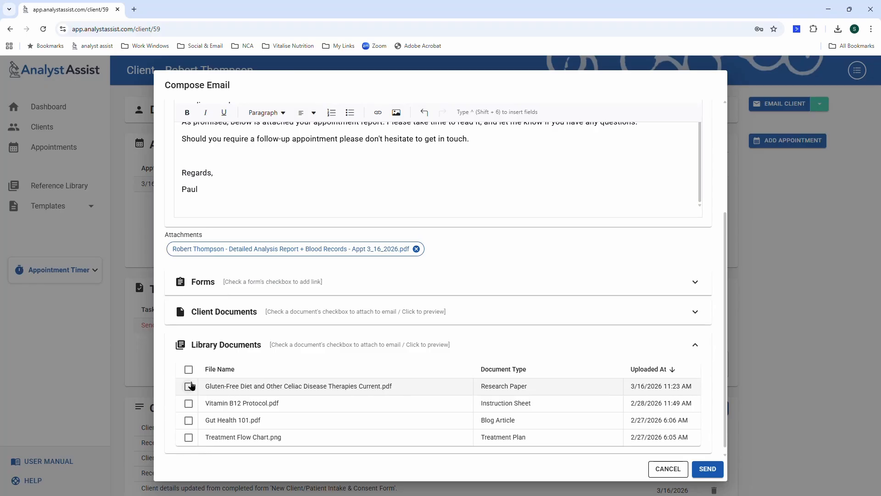
click(189, 387)
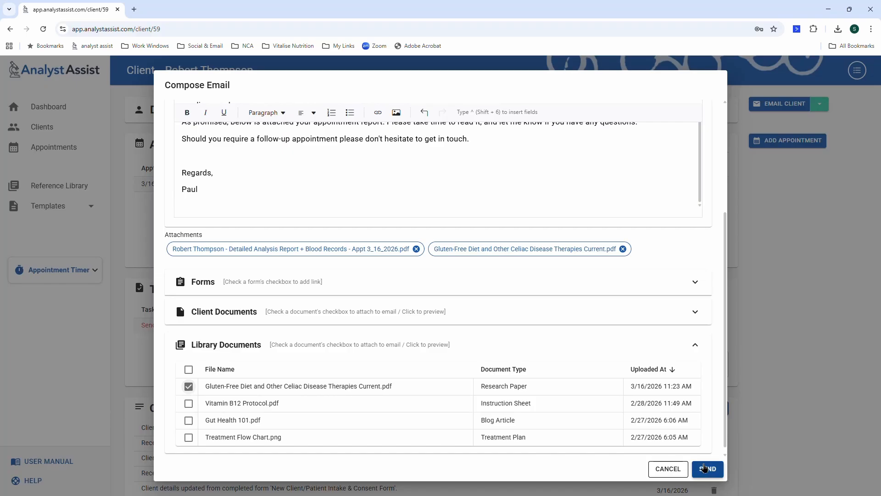
Send the report email with the report and library attachments, then go back to the Dashboard.
click(705, 467)
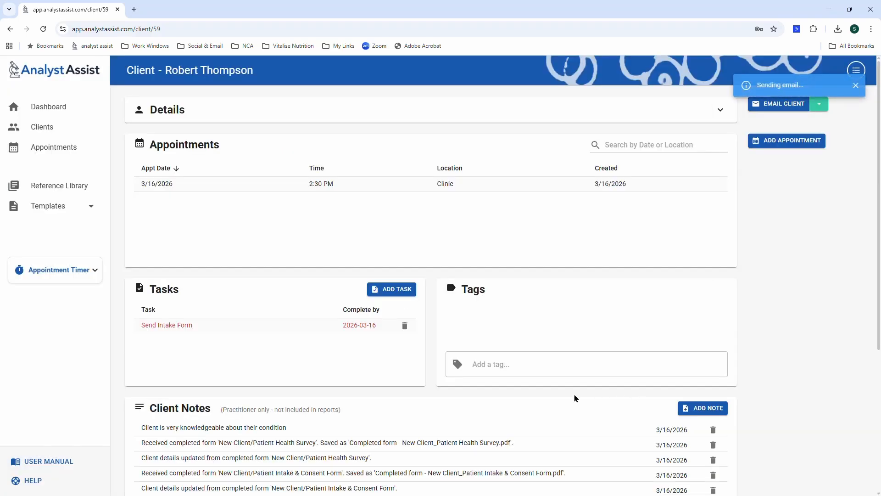
scroll(576, 398, down, 2)
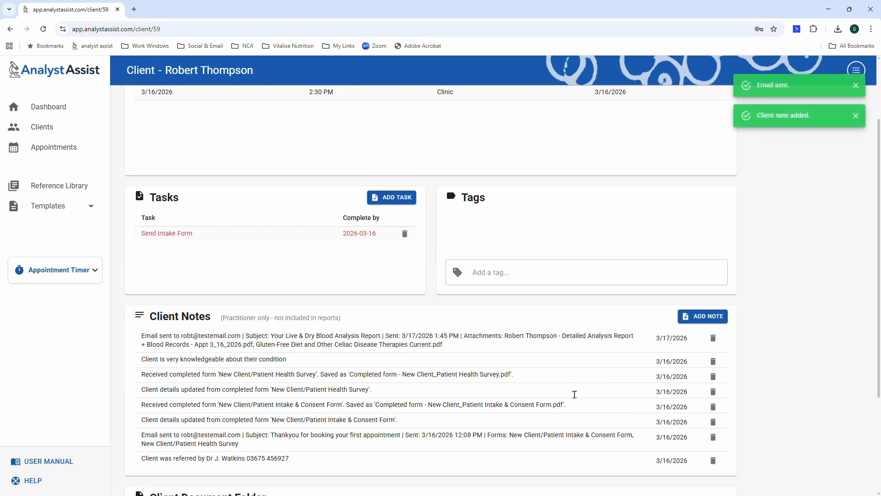
click(44, 113)
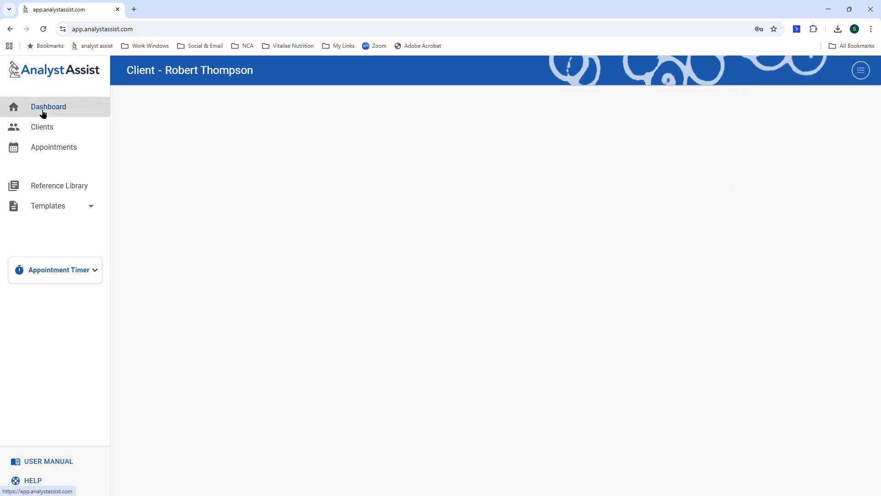